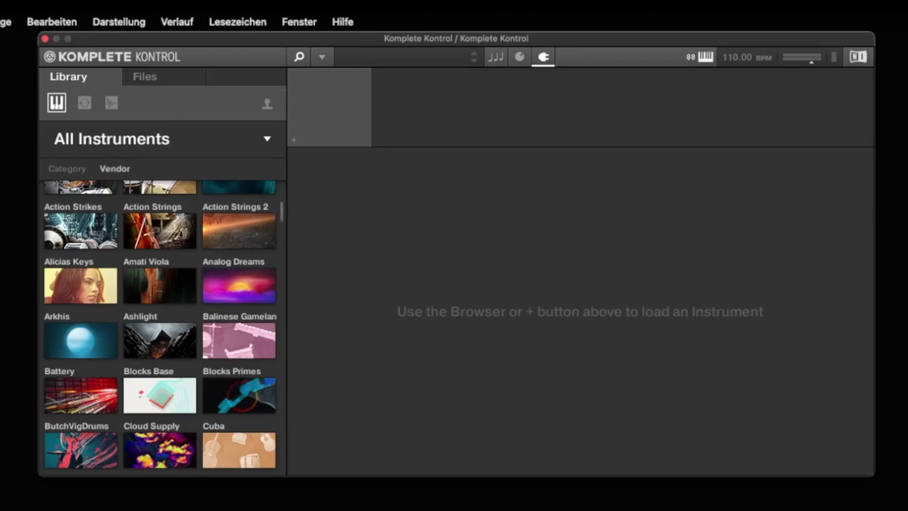
- Select the Ashlight library in Komplete Kontrol and move its window aside, and raise the Kontakt window holding Ashlight to the screen's upper edge
click(156, 346)
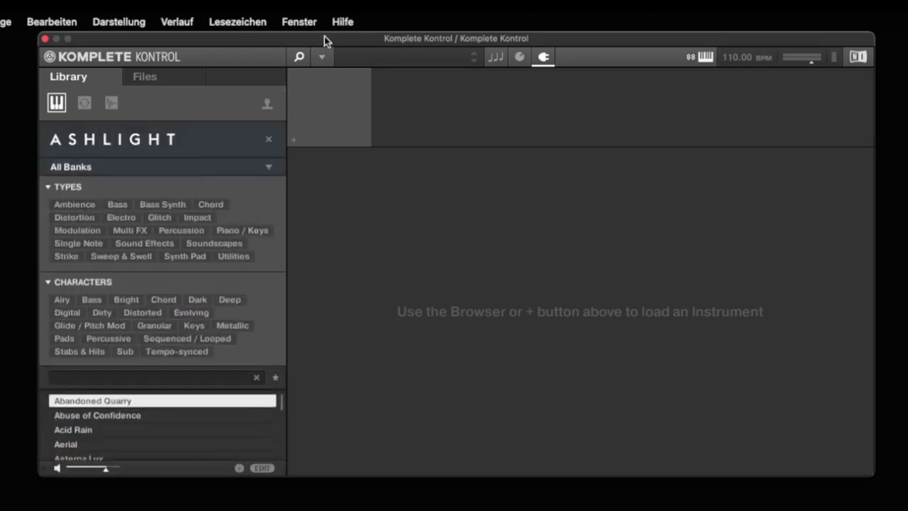
drag(324, 36, 726, 160)
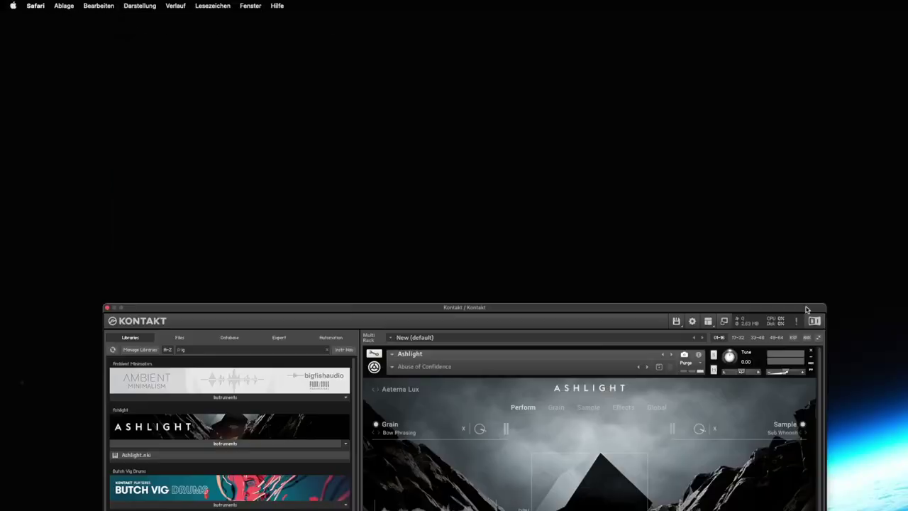
drag(806, 309, 769, 2)
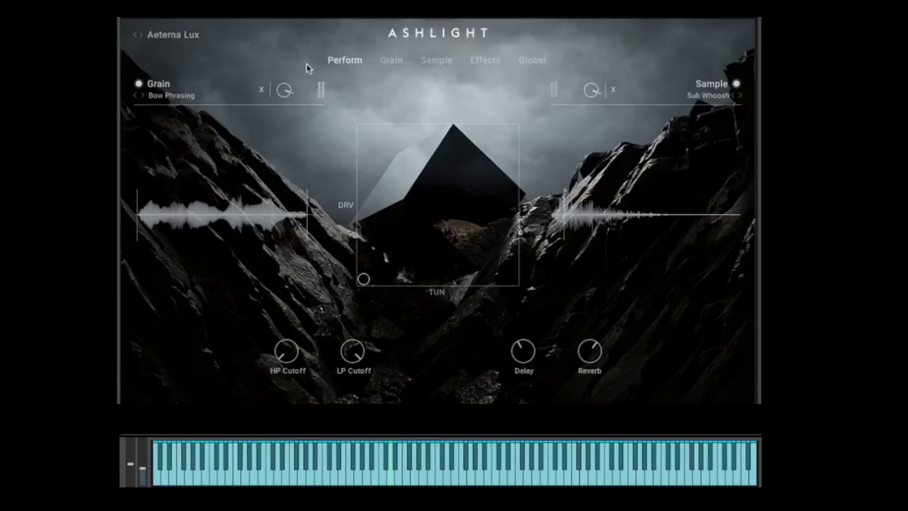
- Browse Ashlight's snapshots and filter the presets by type Pulses, character Hard and mood Dramatic
click(171, 37)
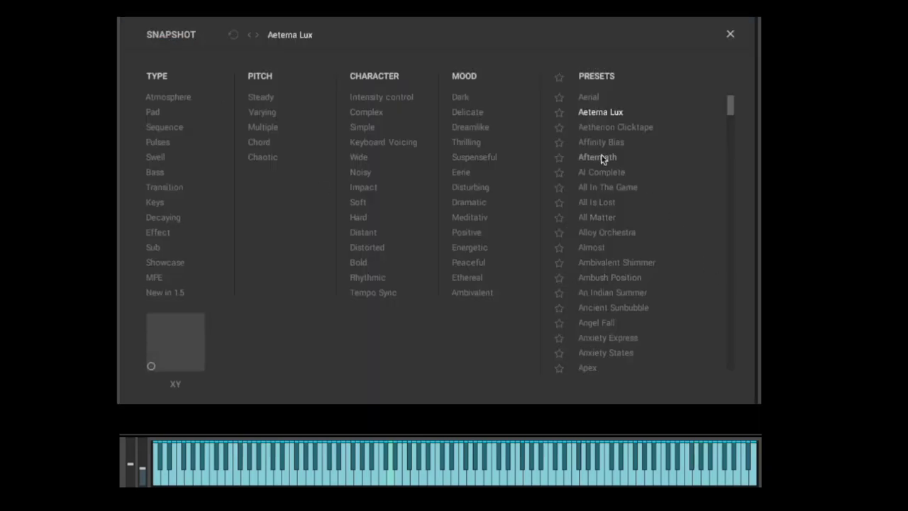
scroll(734, 156, down, 1)
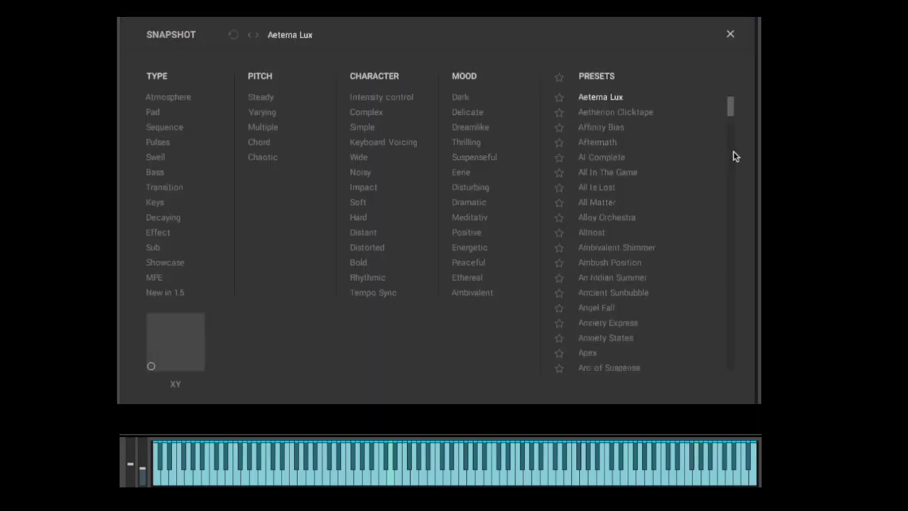
drag(734, 156, 752, 61)
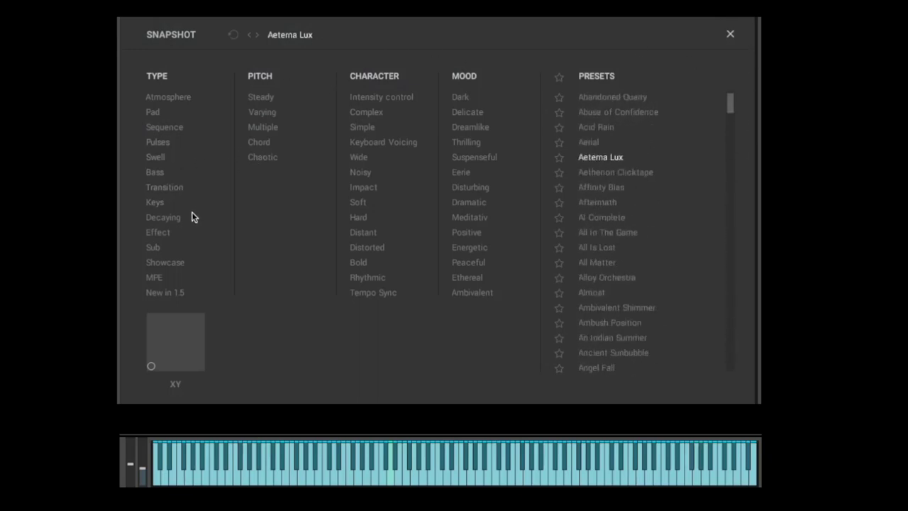
click(153, 113)
click(164, 144)
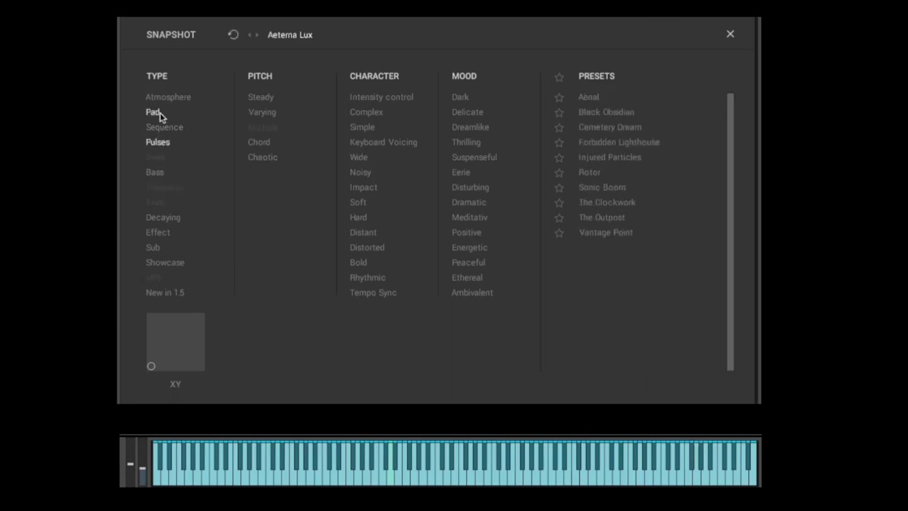
click(157, 119)
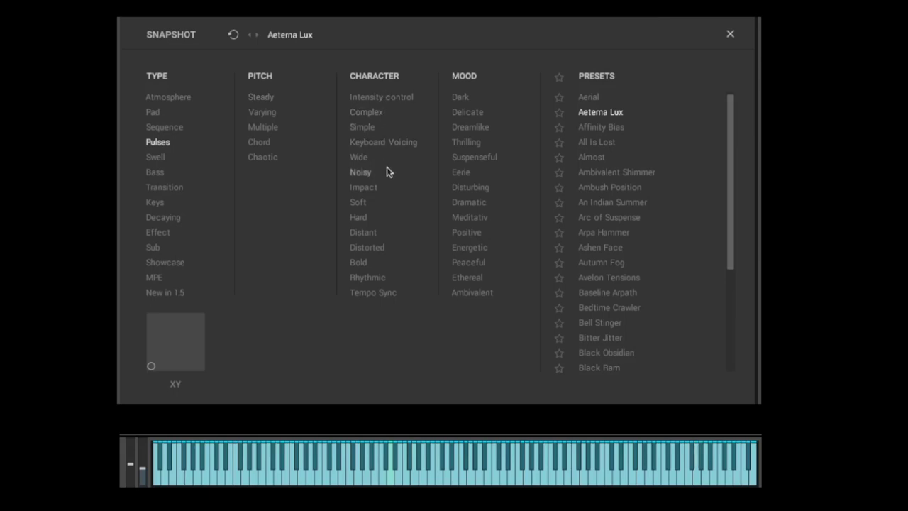
click(359, 217)
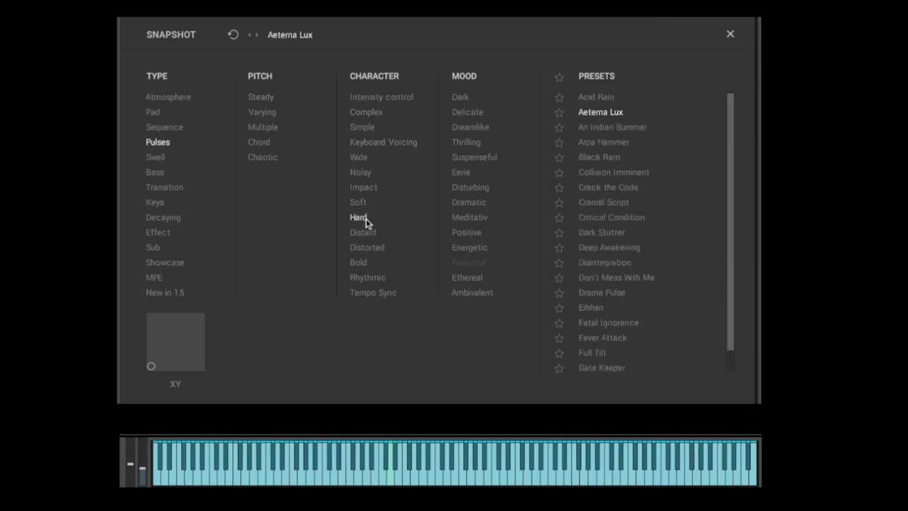
click(479, 205)
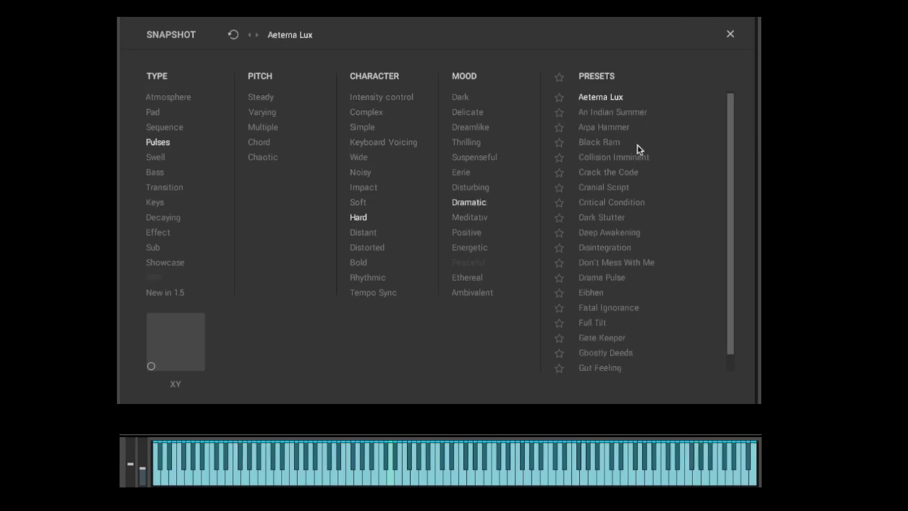
- Audition the presets An Indian Summer, Arpa Hammer and Crack the Code, and load Drama Pulse before closing the snapshot browser
click(612, 112)
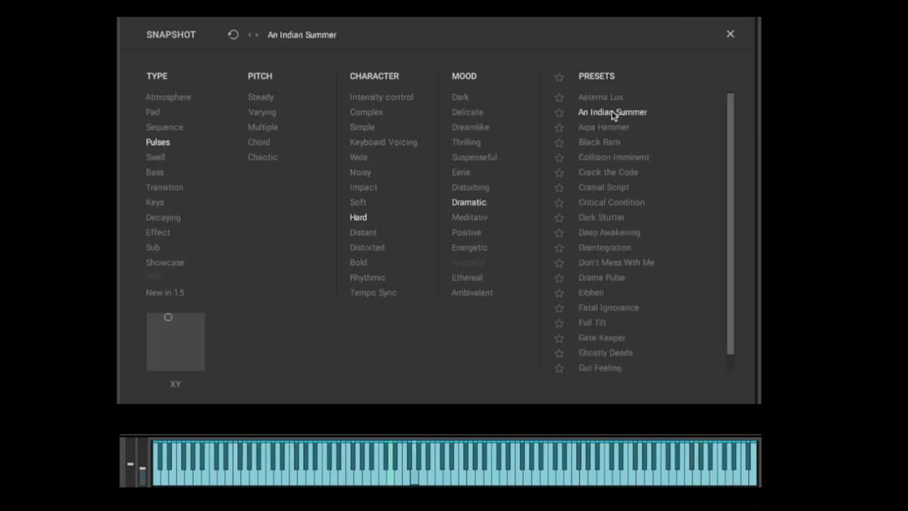
click(612, 128)
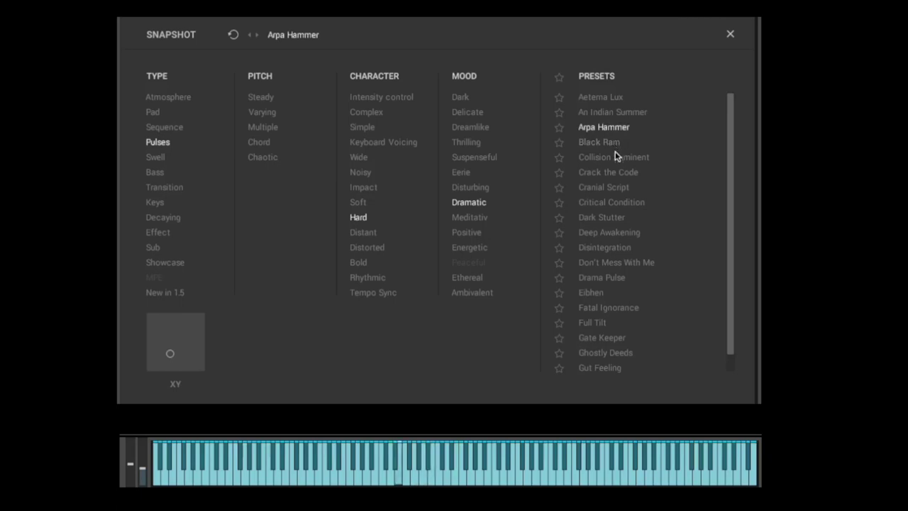
click(613, 170)
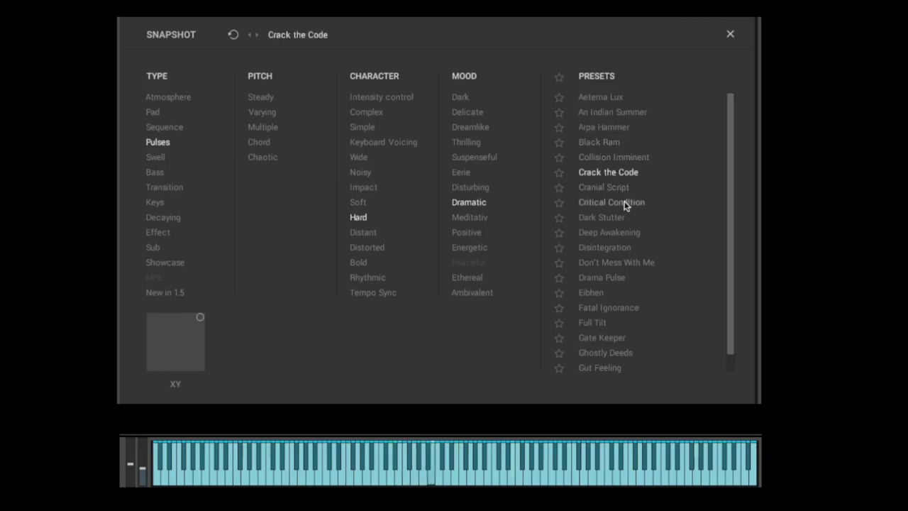
click(609, 281)
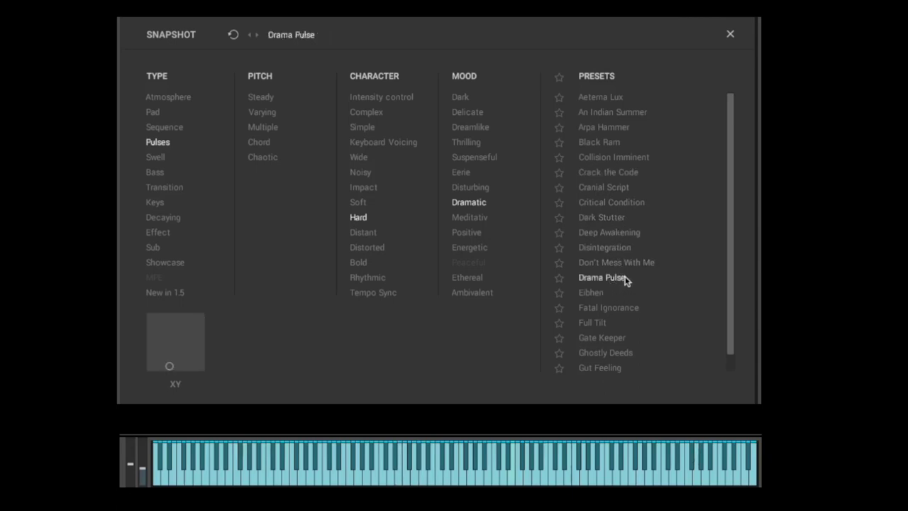
click(731, 37)
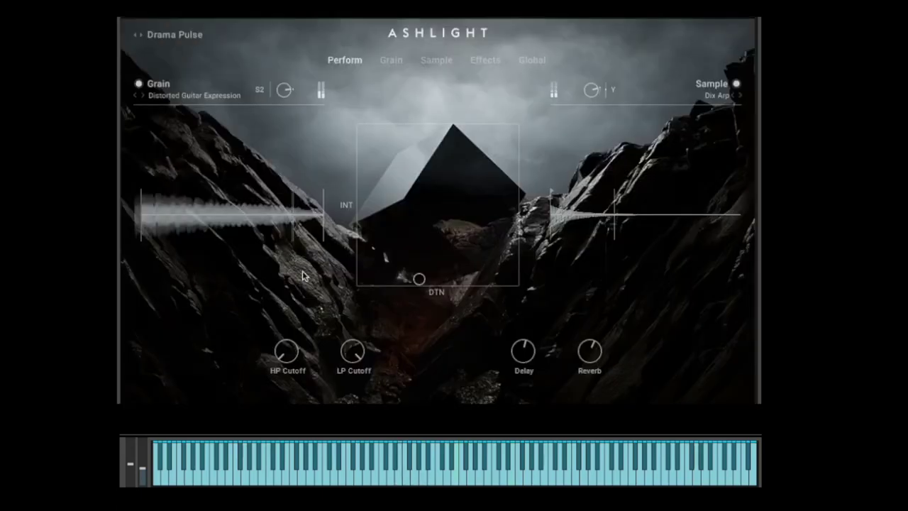
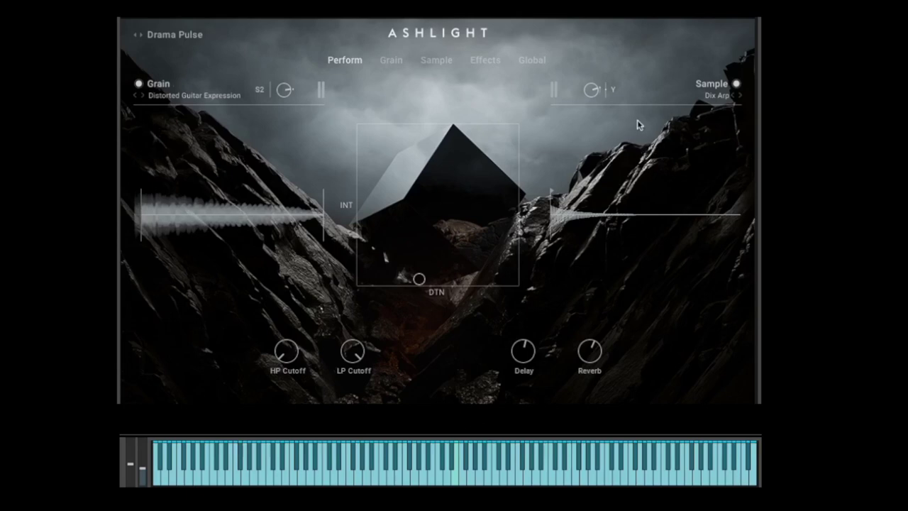
- Audition the Sample and Grain layers separately by switching the other one off, and re-enable both layers
click(139, 84)
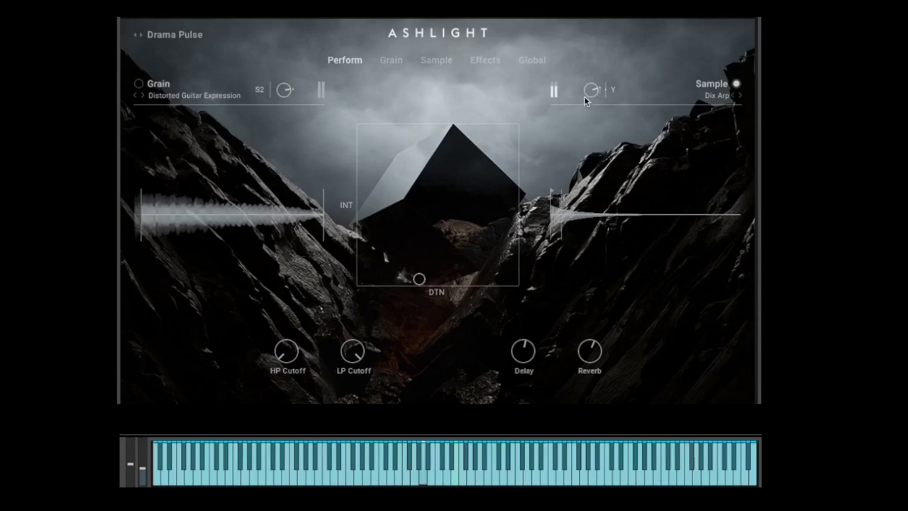
mouse_move(590, 88)
mouse_down()
mouse_move(626, 271)
mouse_move(614, 152)
mouse_move(593, 77)
mouse_move(593, 87)
mouse_up()
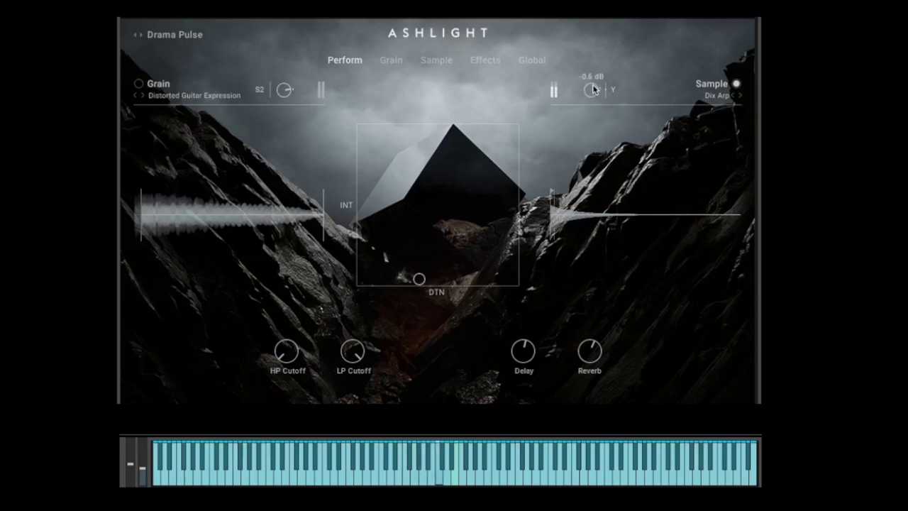
click(735, 85)
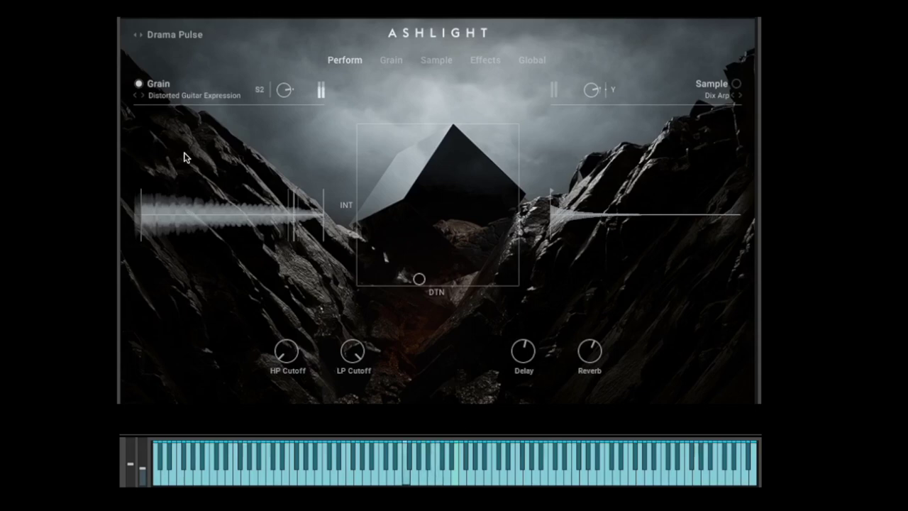
click(737, 84)
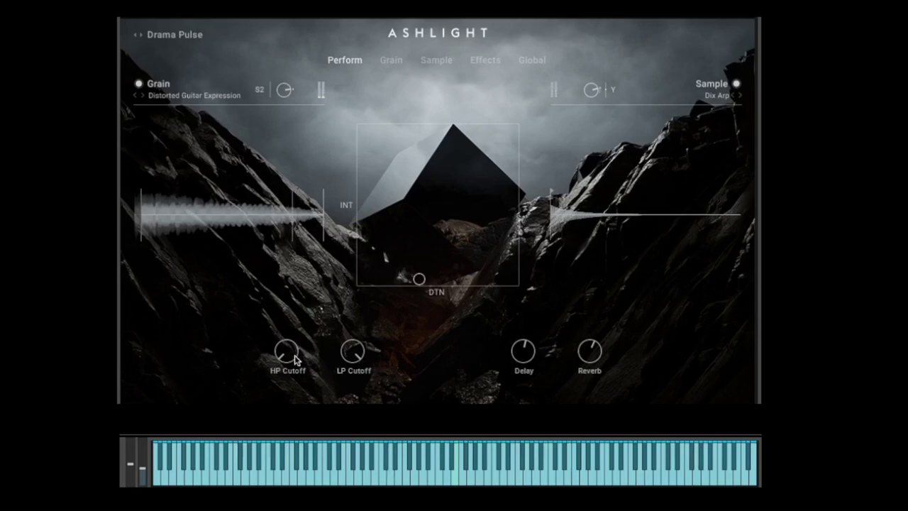
- Try out the HP Cutoff and LP Cutoff macros and return both to their original positions
drag(288, 360, 299, 376)
drag(361, 365, 354, 349)
drag(356, 394, 374, 394)
- Turn the Delay and Reverb macros fully down and raise each to about one fifth
drag(513, 368, 512, 398)
drag(586, 377, 586, 391)
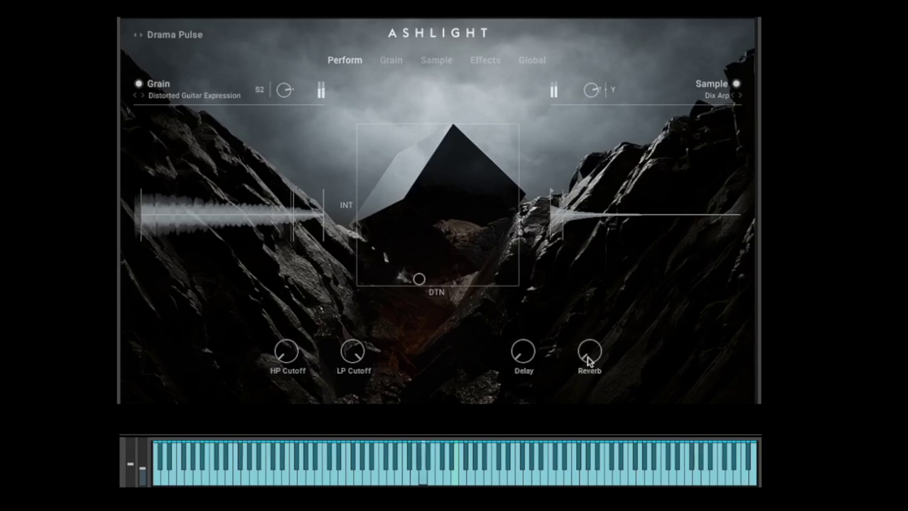
mouse_move(587, 352)
mouse_down()
mouse_move(586, 364)
mouse_move(588, 349)
mouse_up()
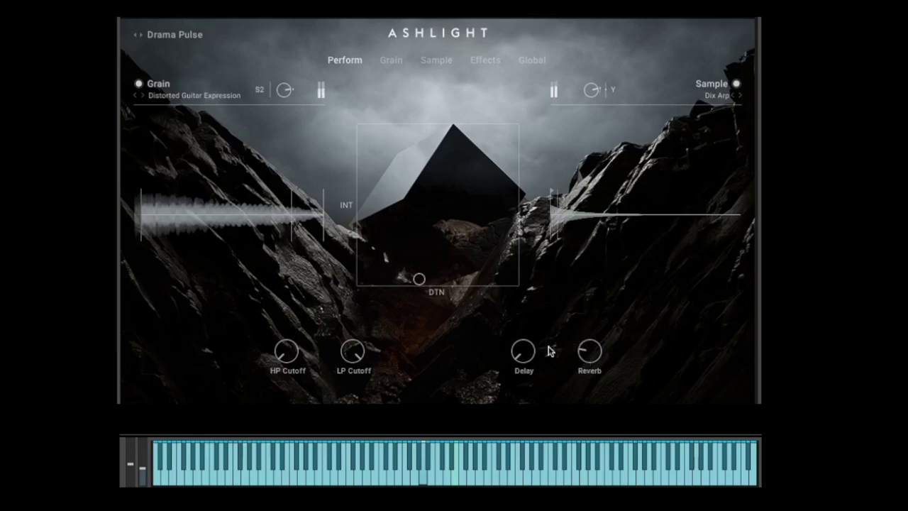
drag(525, 341, 481, 252)
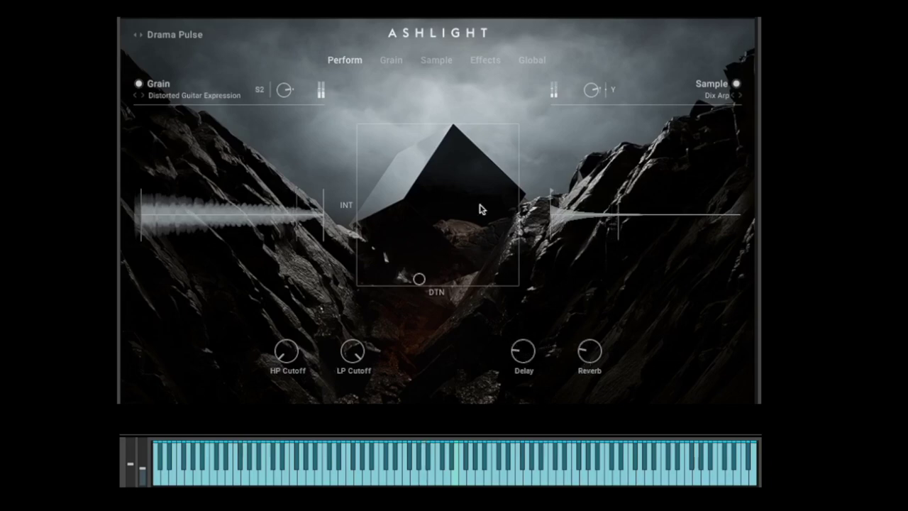
- Move the XY pad handle through several positions up to the centre of the pad
drag(419, 279, 430, 258)
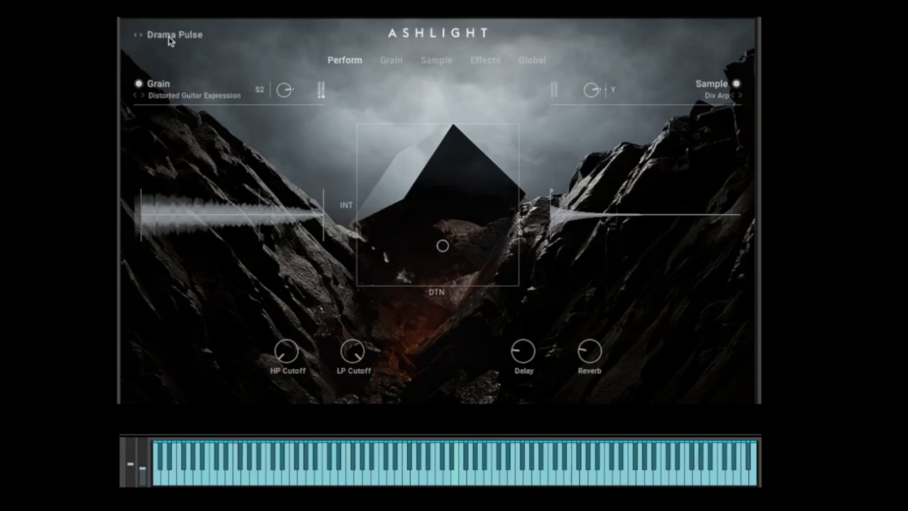
mouse_move(440, 245)
mouse_down()
mouse_move(489, 154)
mouse_move(465, 253)
mouse_move(439, 238)
mouse_up()
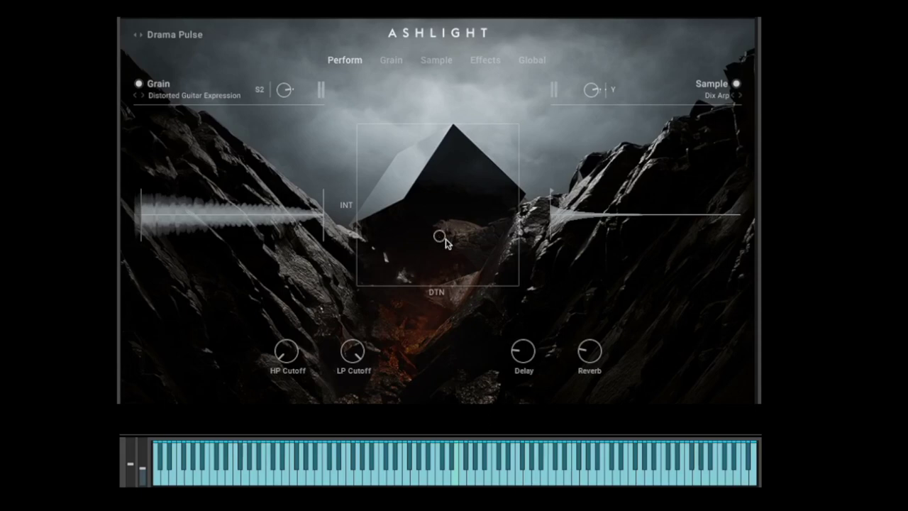
drag(446, 239, 439, 205)
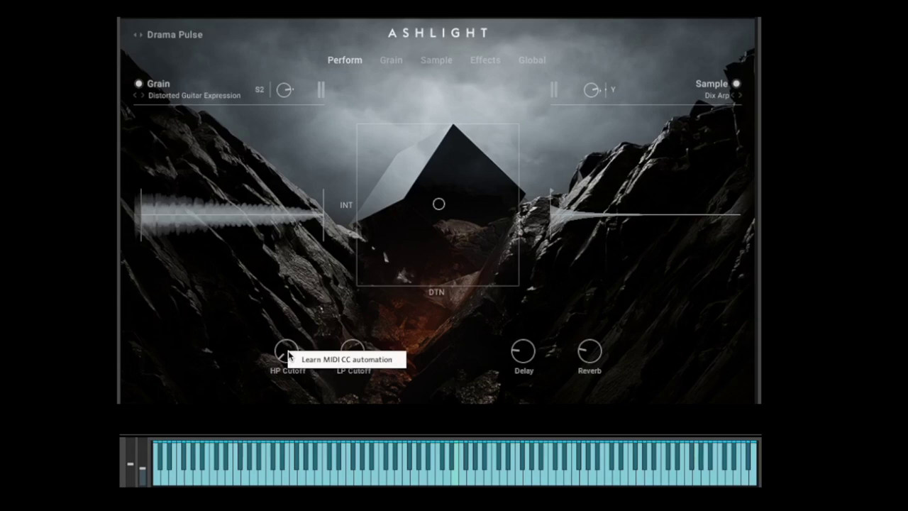
- Assign the HP Cutoff macro to the modulation wheel with MIDI learn and sweep it up and down to test
click(325, 360)
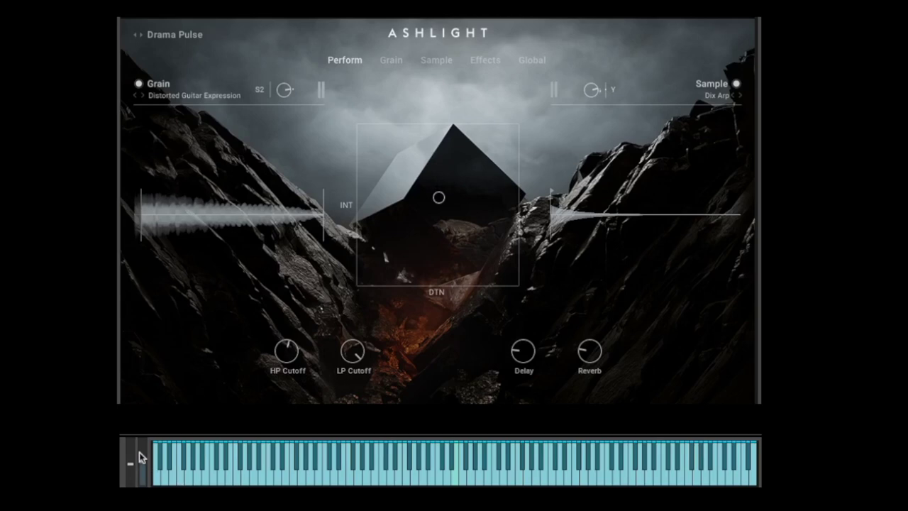
mouse_move(282, 359)
mouse_down()
mouse_move(292, 379)
mouse_move(294, 365)
mouse_up()
scroll(294, 366, down, 5)
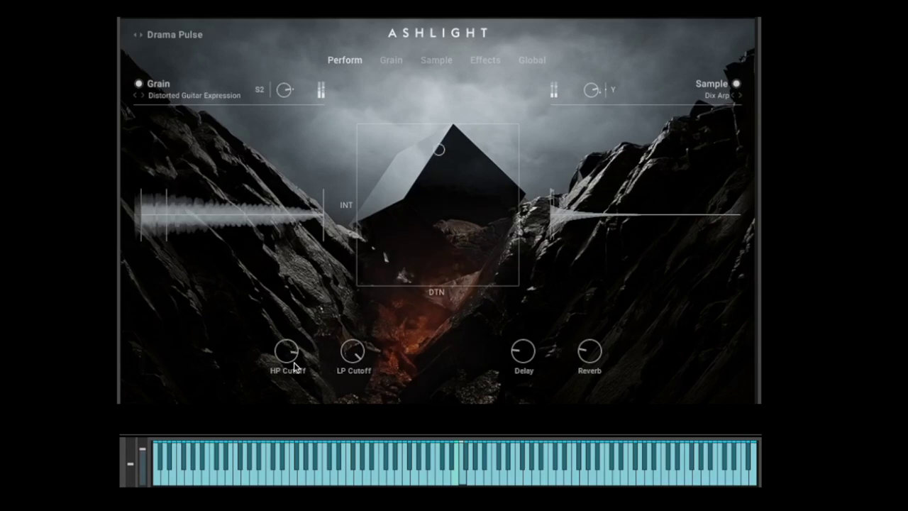
scroll(293, 362, up, 2)
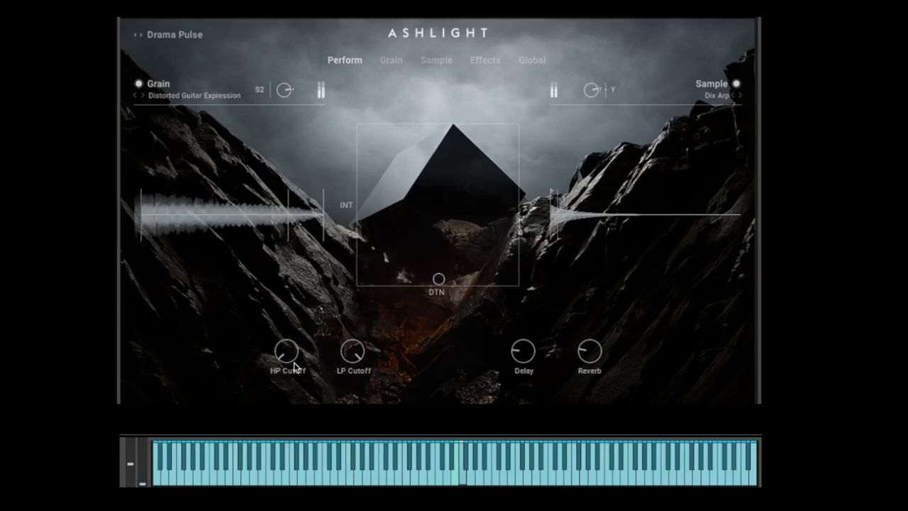
- Remove the CC# 1 MIDI automation from the HP Cutoff macro
right_click(288, 358)
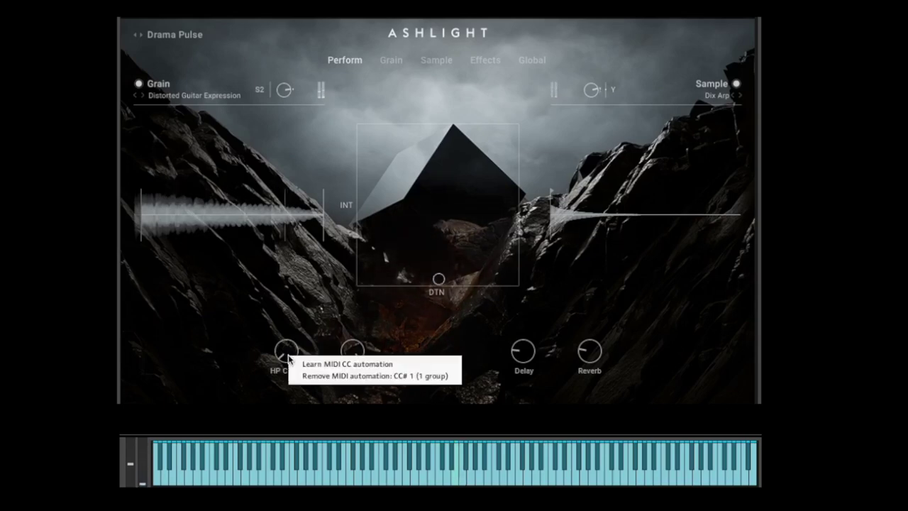
click(290, 353)
right_click(288, 348)
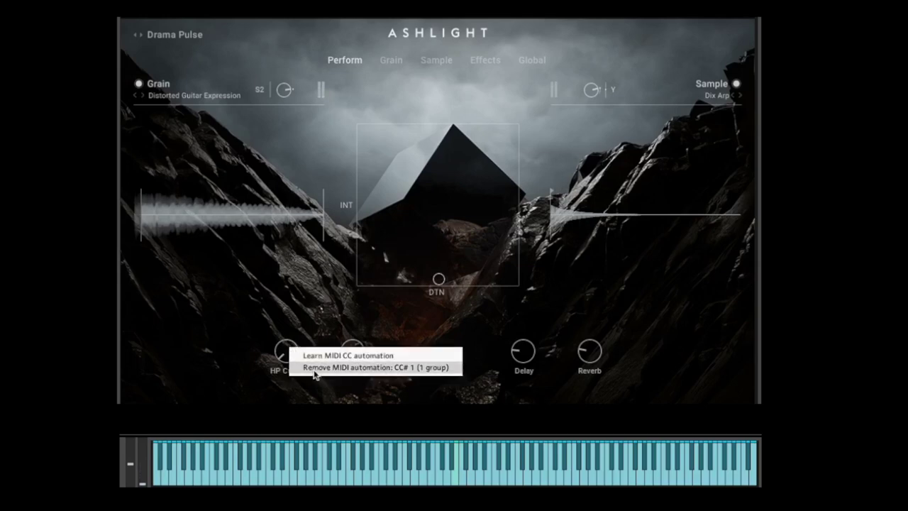
click(349, 368)
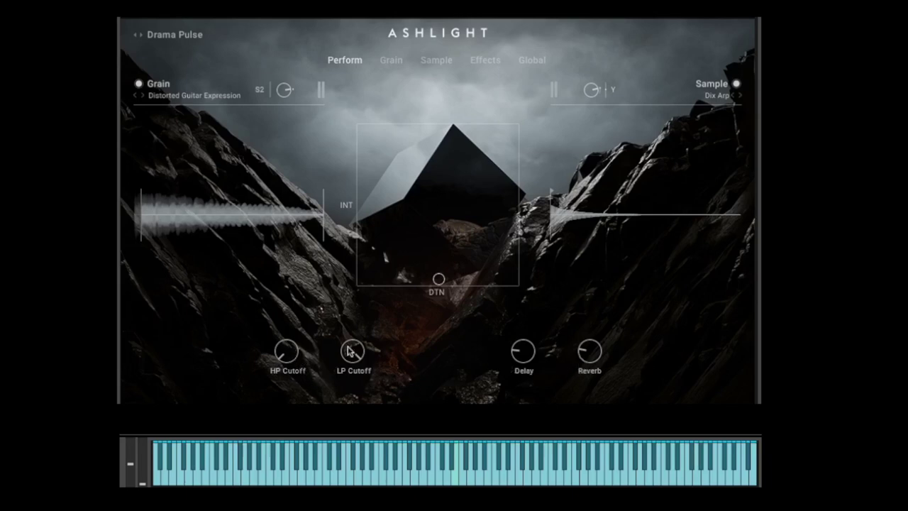
- Change the HP Cutoff macro's label to Color and open the Grain page
click(282, 372)
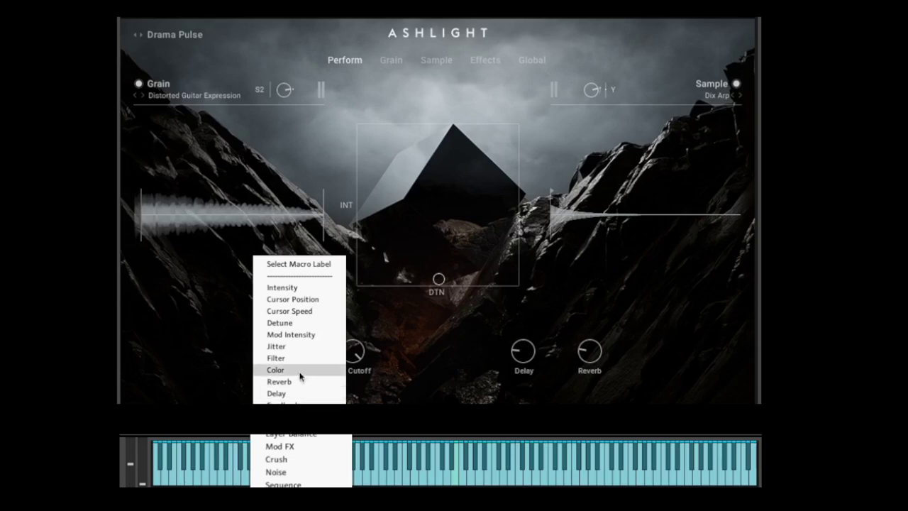
click(275, 370)
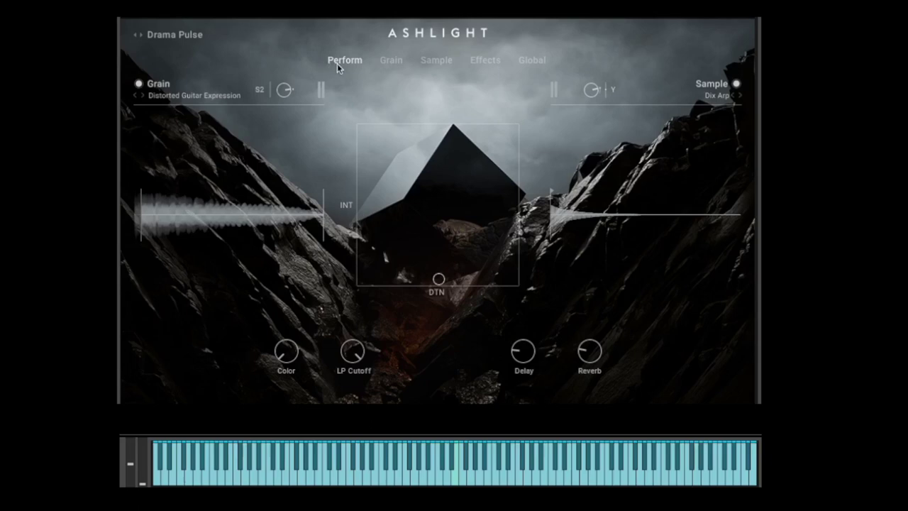
click(392, 61)
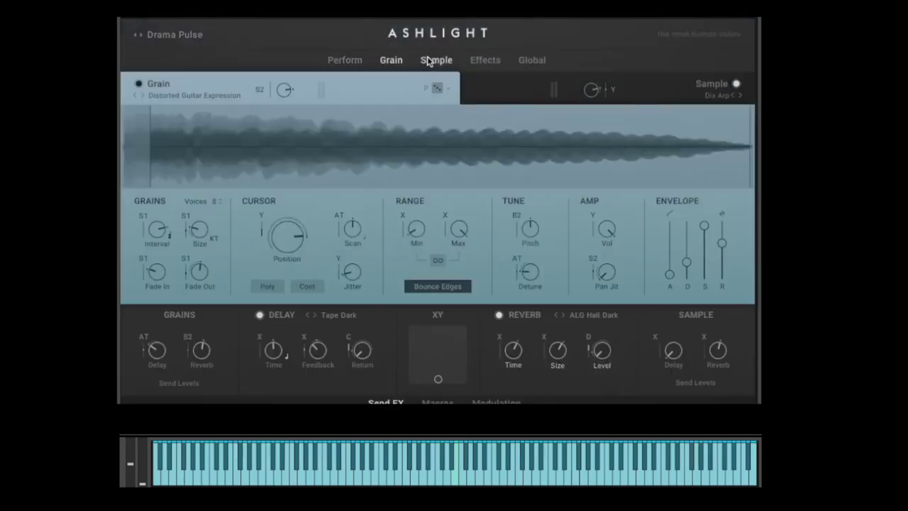
- Tour the Sample, Effects, Global and Perform pages to review their controls, ending on the Grain page
click(430, 60)
click(493, 61)
click(539, 62)
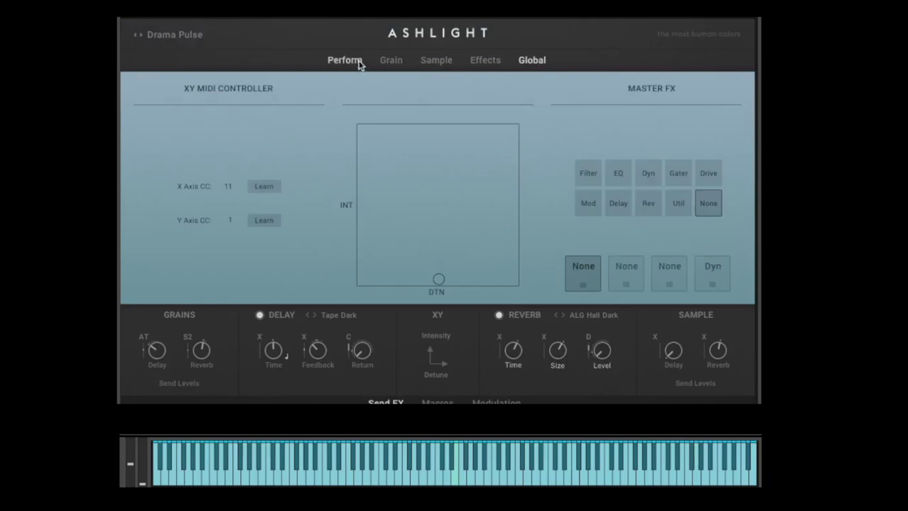
click(345, 61)
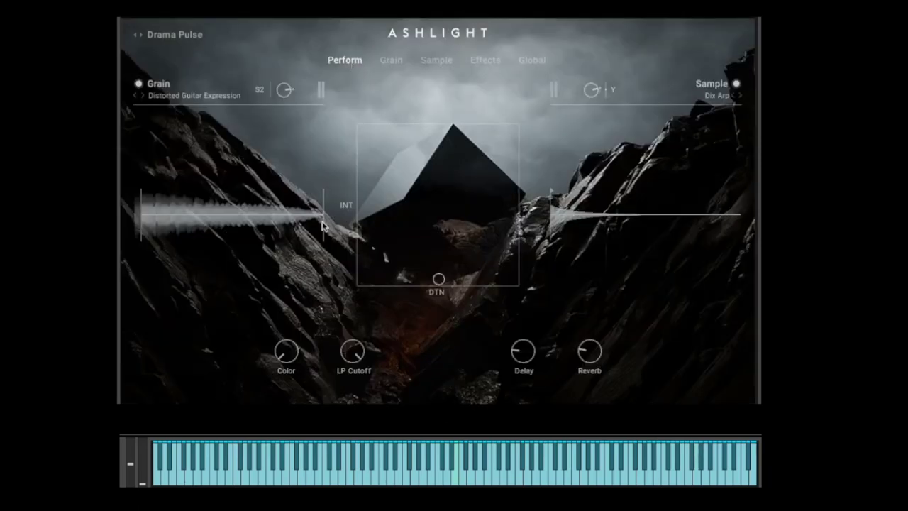
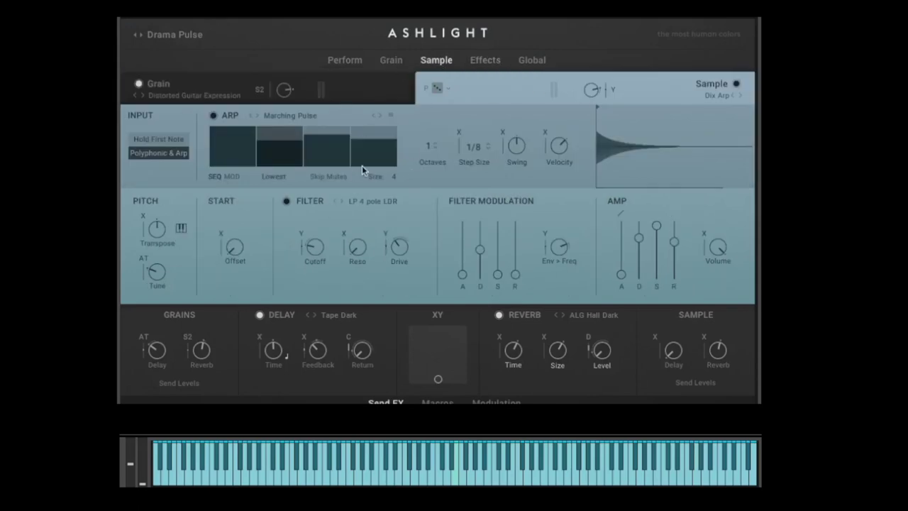
click(344, 61)
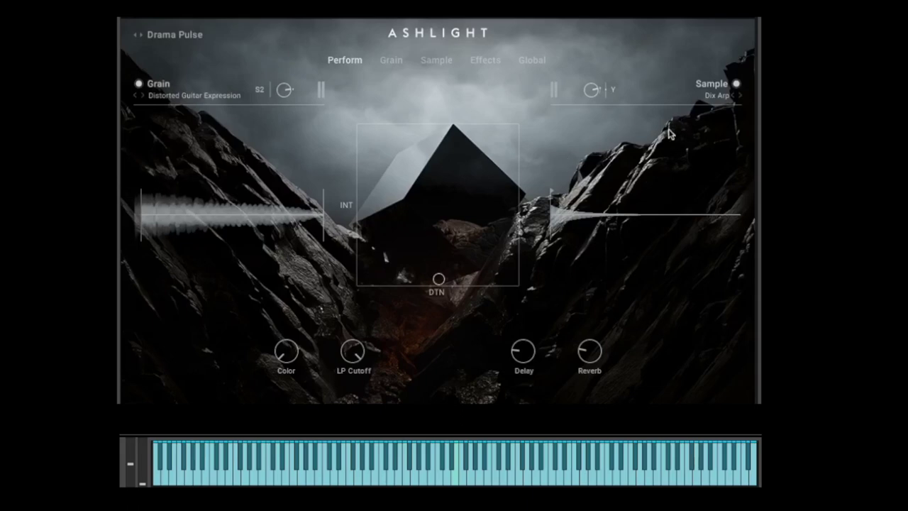
click(389, 60)
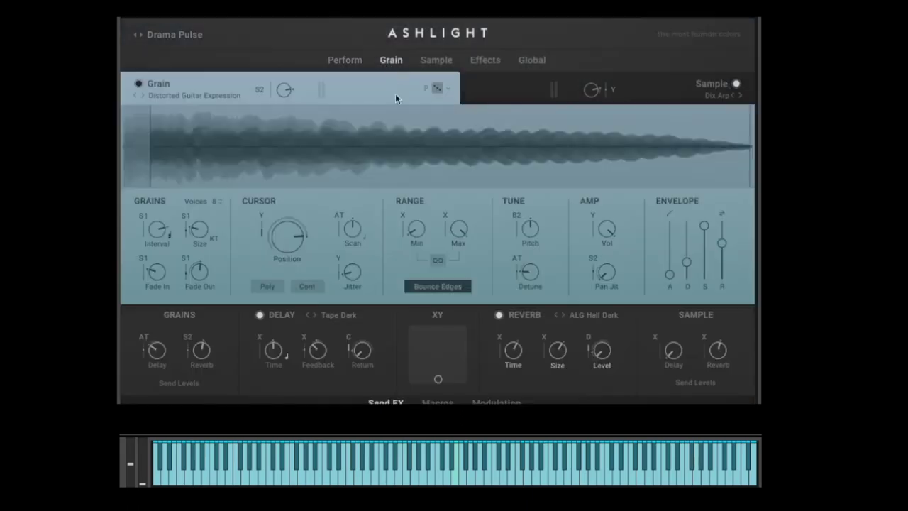
click(437, 61)
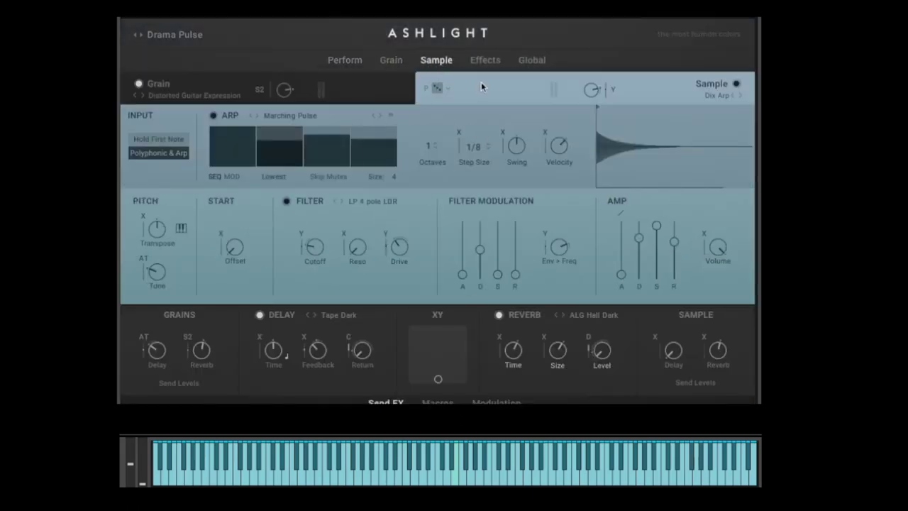
click(493, 63)
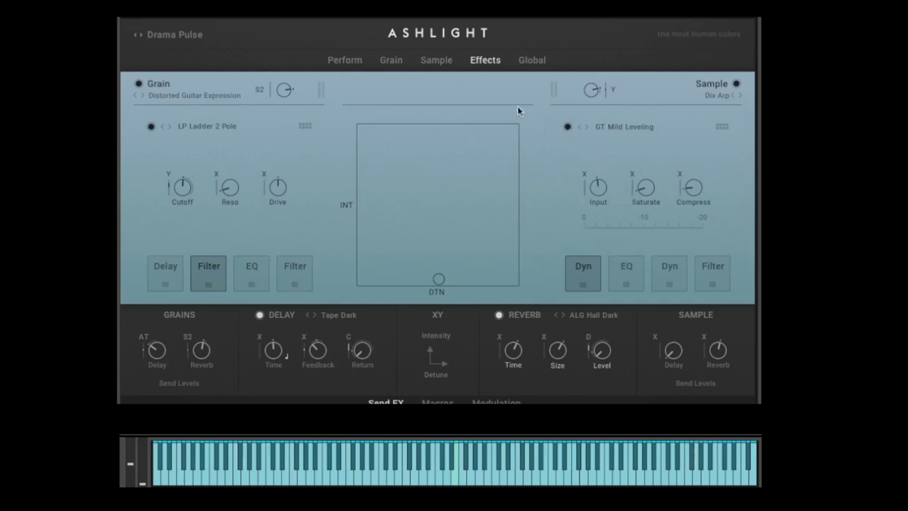
click(532, 63)
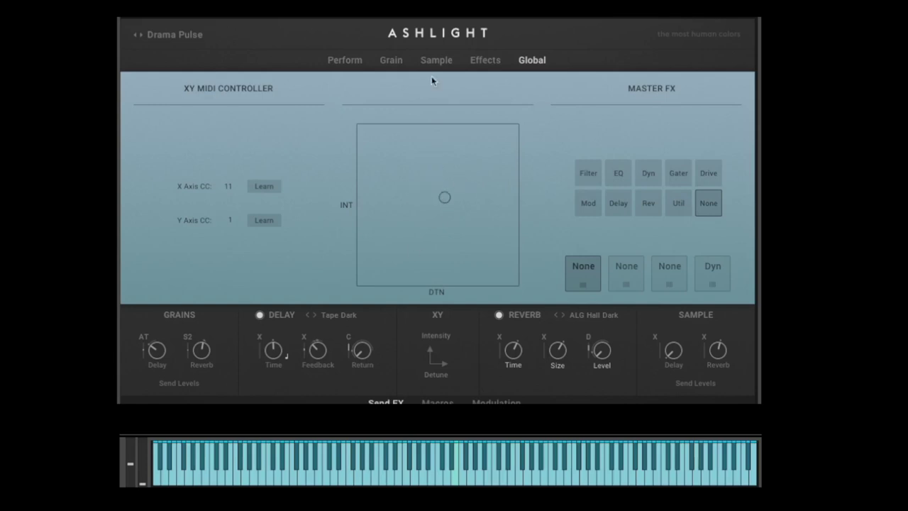
click(388, 63)
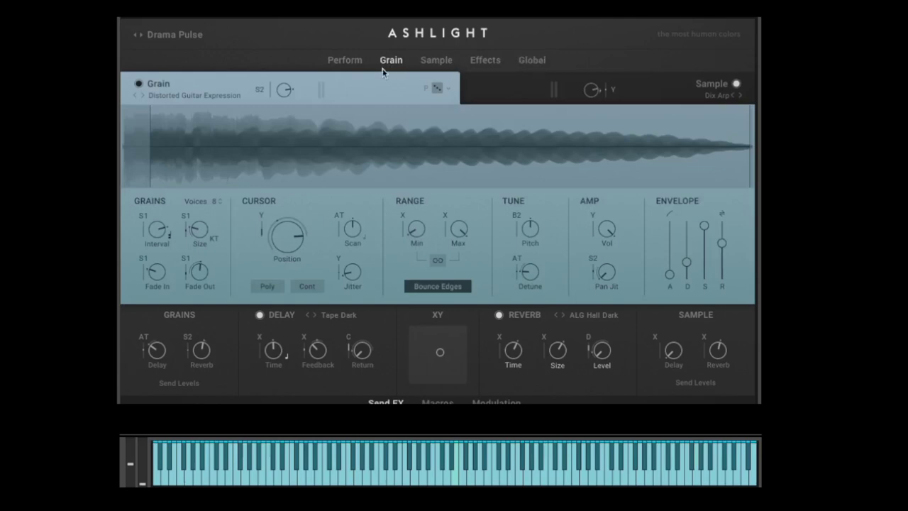
click(352, 62)
click(392, 61)
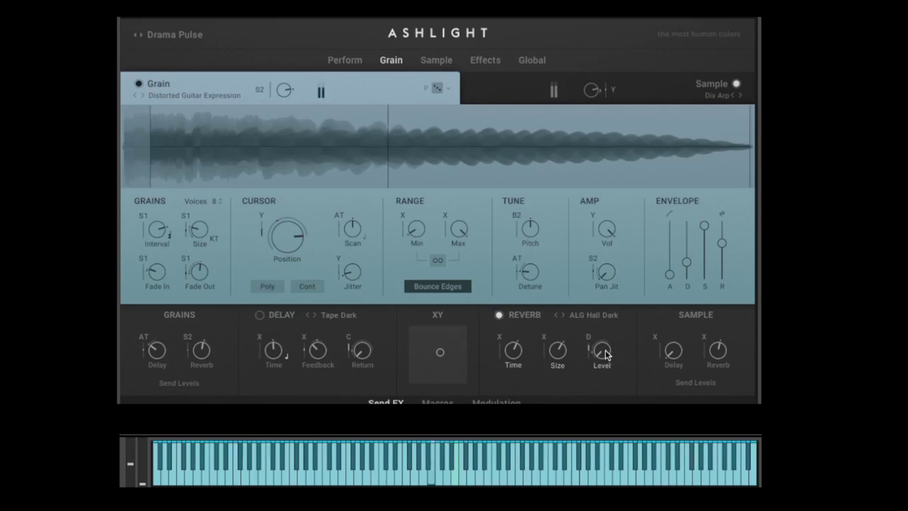
- Switch off the delay and reverb send effects, and review the Macros and Modulation sections before returning to Send FX
drag(605, 355, 568, 372)
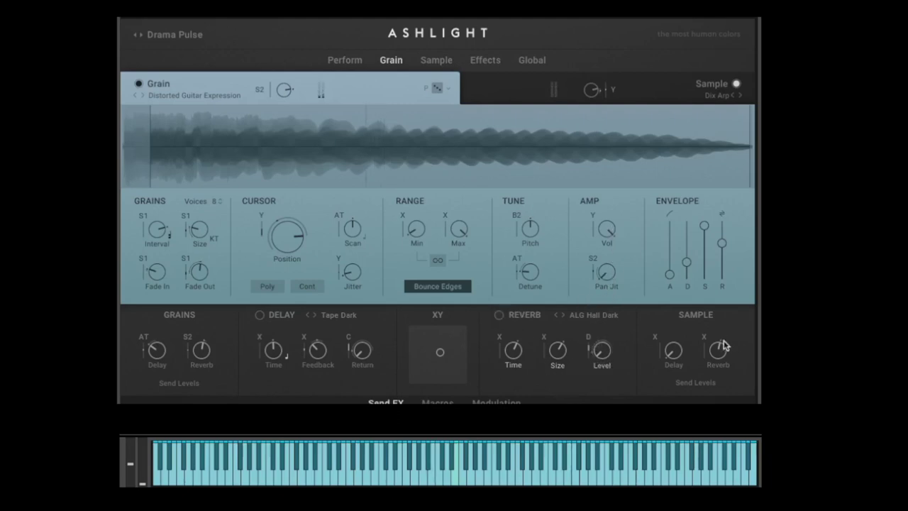
drag(673, 349, 692, 357)
click(437, 402)
click(495, 402)
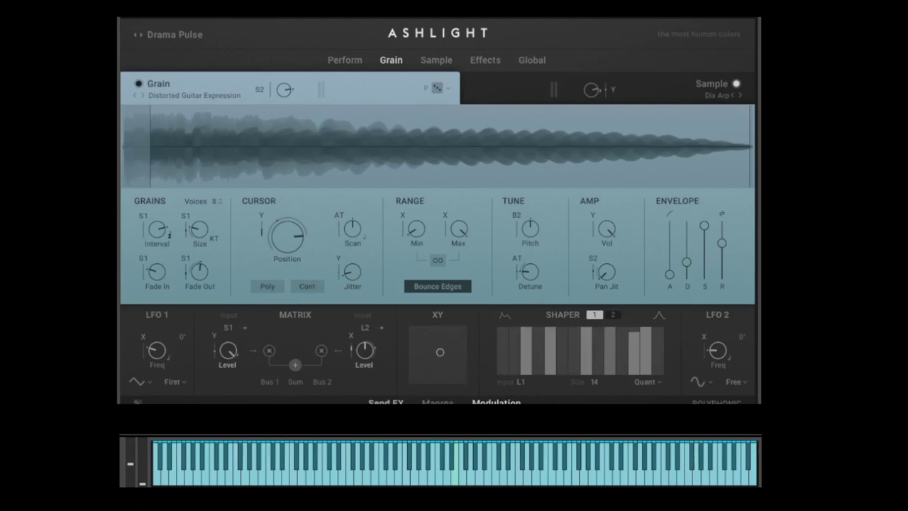
click(385, 402)
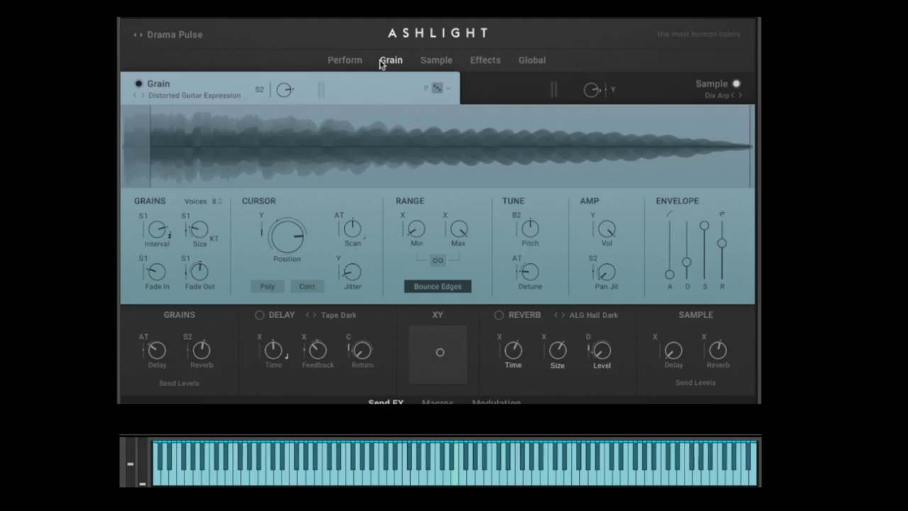
- Revisit the Perform and Grain pages, open the Sample page, and switch off the Grain layer and the arpeggiator
click(356, 64)
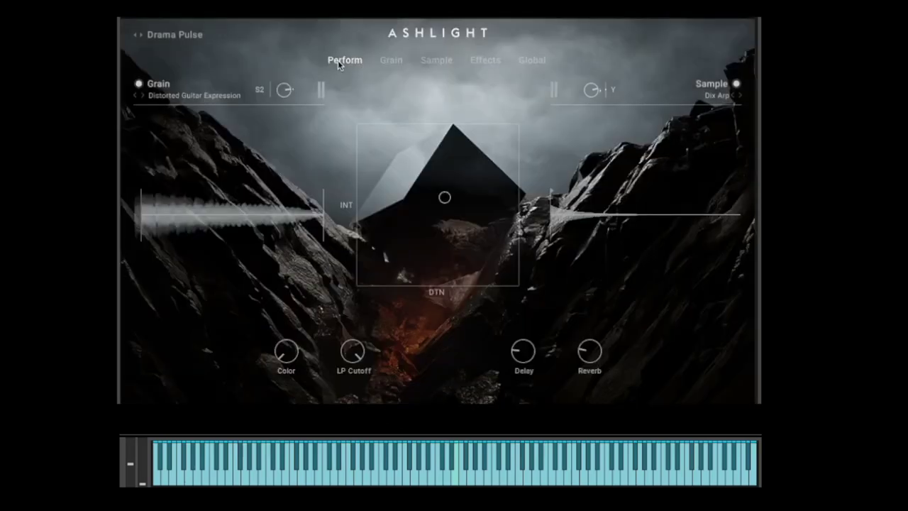
click(391, 61)
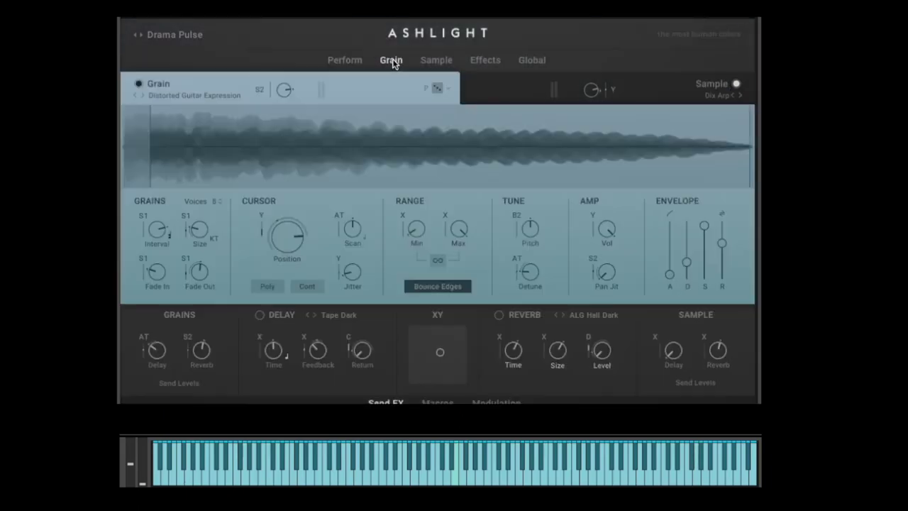
click(435, 61)
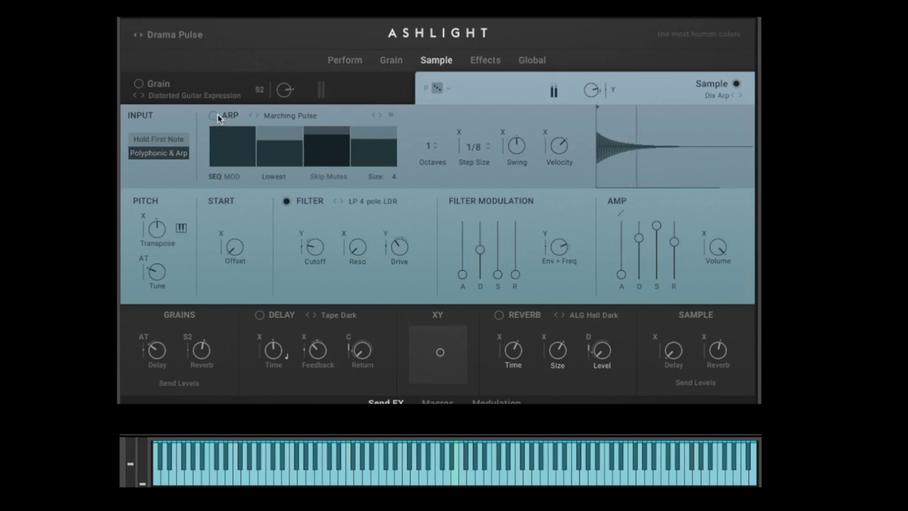
click(213, 115)
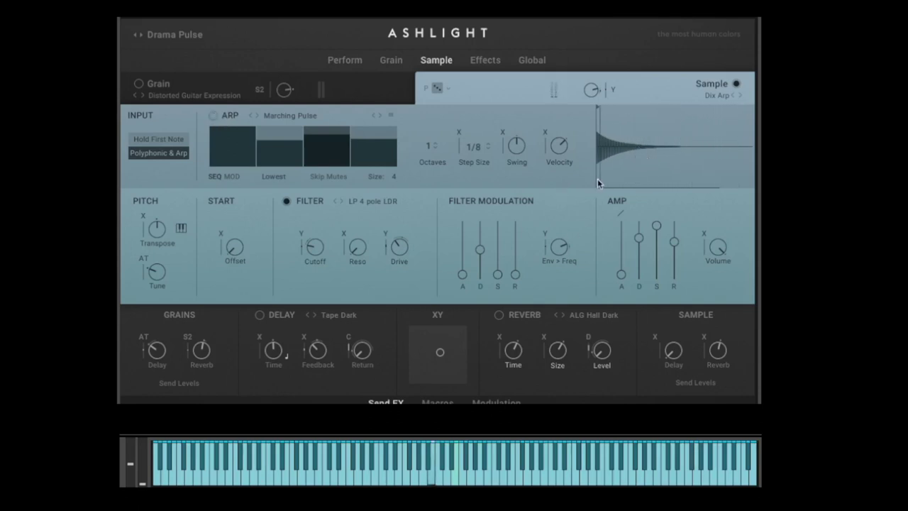
- Test the Sample layer's Amp envelope attack, release and sustain, shorten the decay and return sustain to full
click(235, 248)
drag(623, 275, 631, 203)
drag(624, 247, 616, 348)
drag(675, 241, 674, 195)
drag(657, 226, 658, 390)
drag(640, 238, 641, 263)
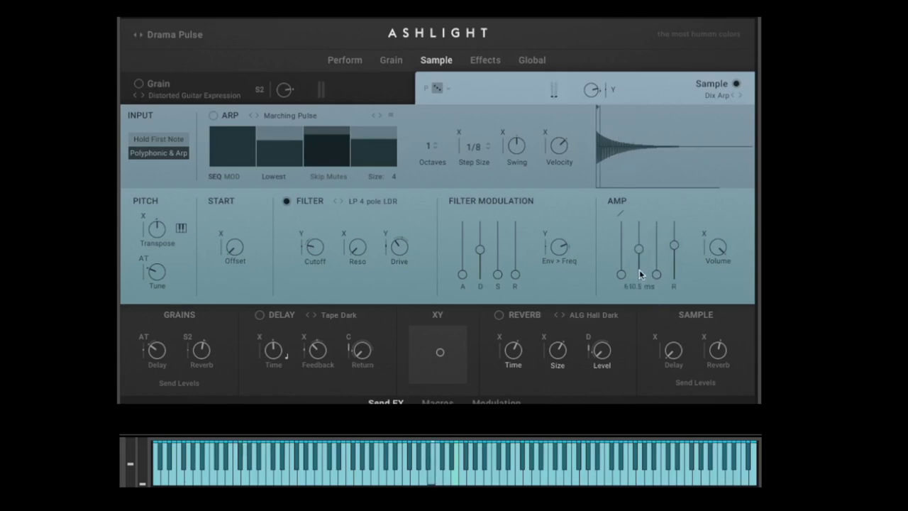
drag(641, 308, 655, 138)
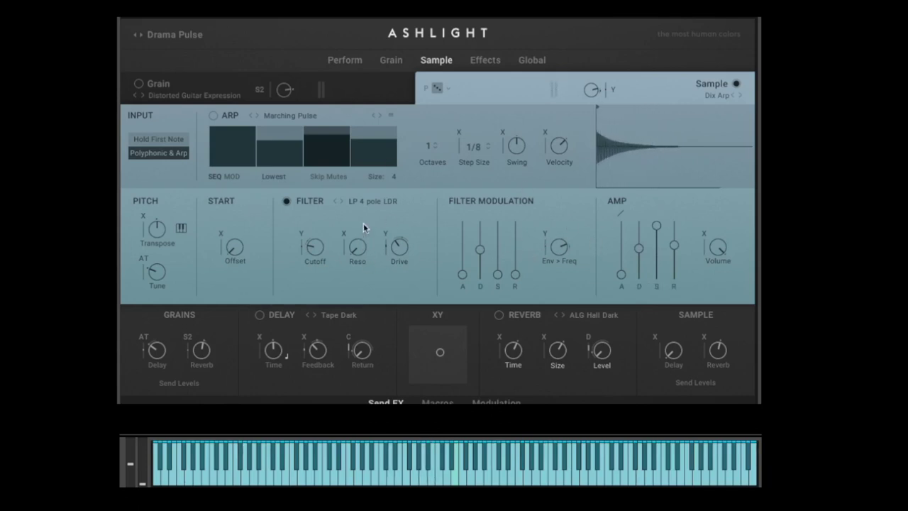
- Sweep the Sample layer's filter cutoff and change the filter type to LP 4 pole
drag(312, 255, 338, 244)
click(383, 201)
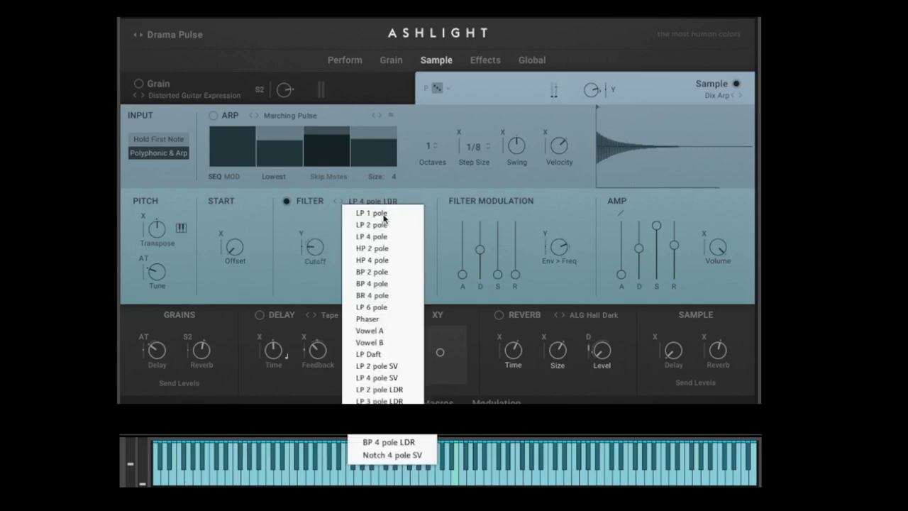
click(314, 318)
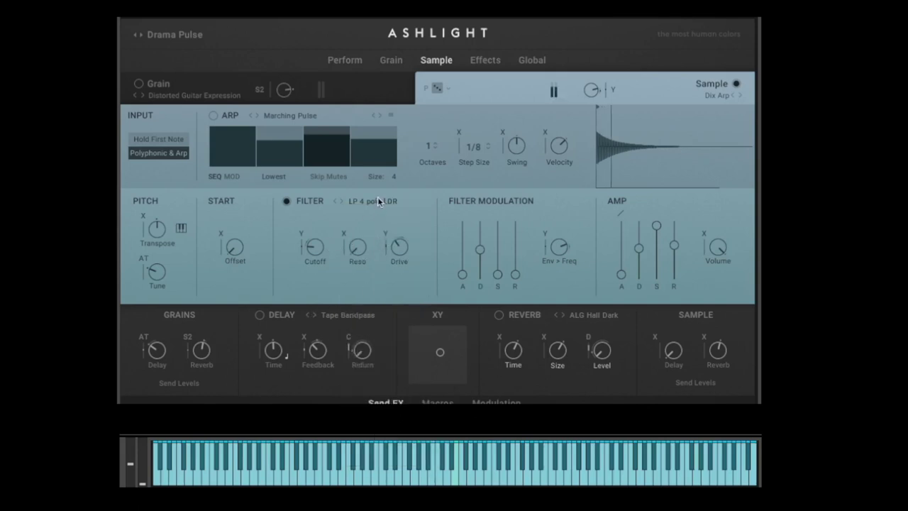
click(366, 201)
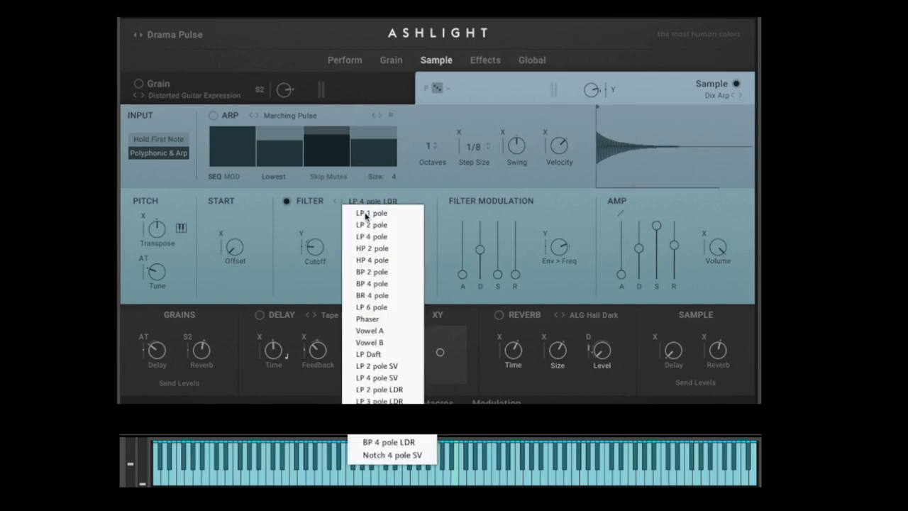
click(379, 237)
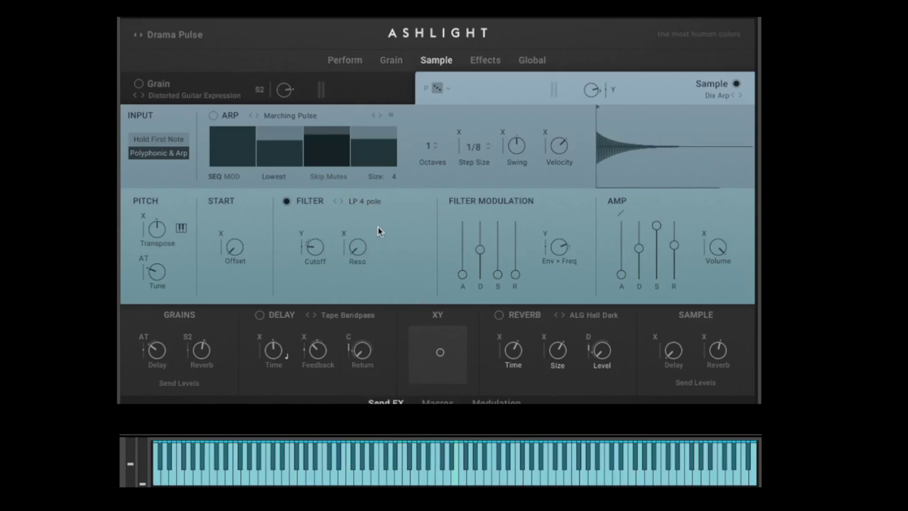
- Audition the HP 4 pole and BP 4 pole filter types with cutoff sweeps and return to LP 4 pole
click(358, 204)
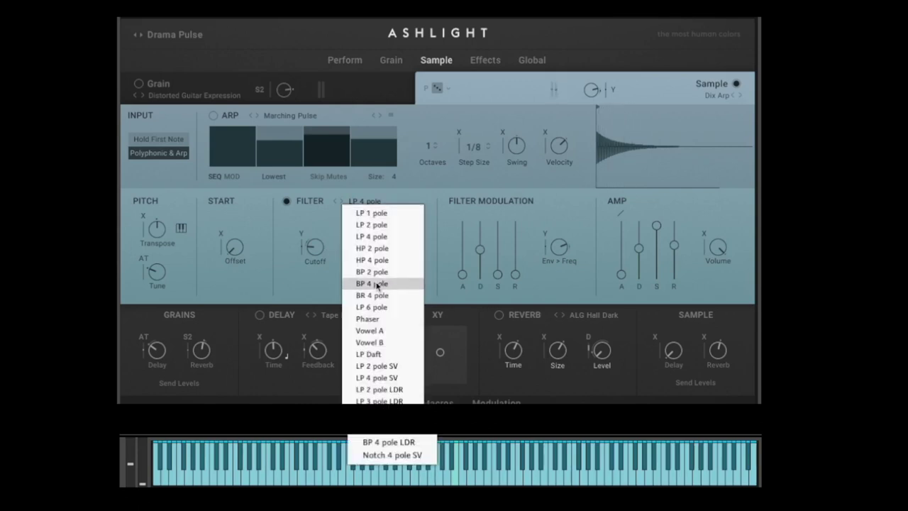
click(373, 260)
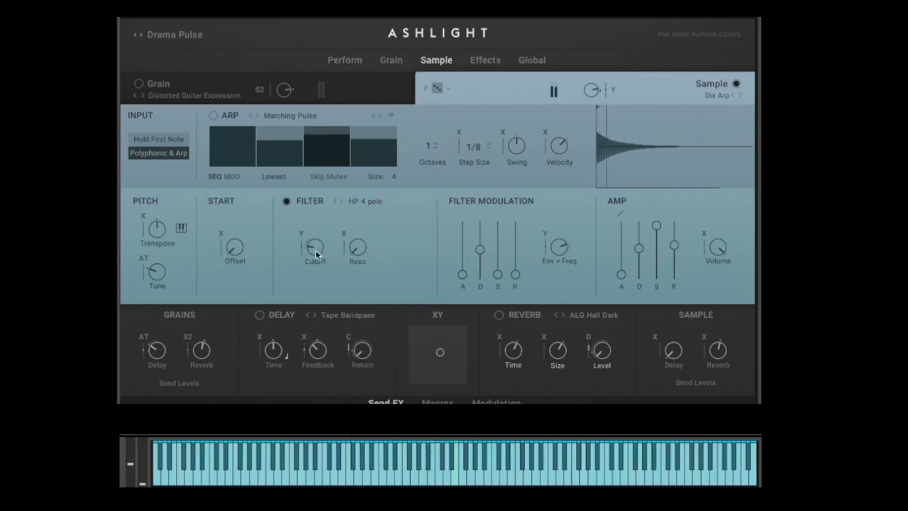
drag(316, 250, 372, 188)
click(375, 201)
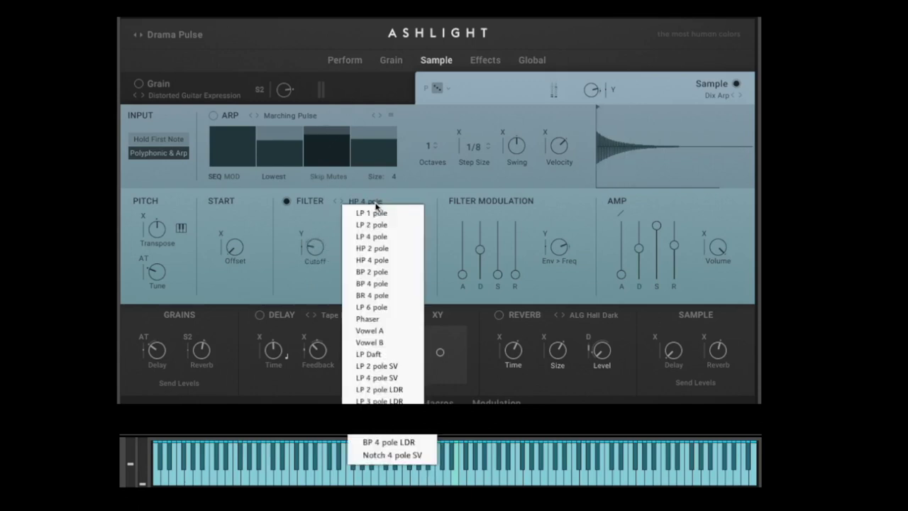
click(389, 294)
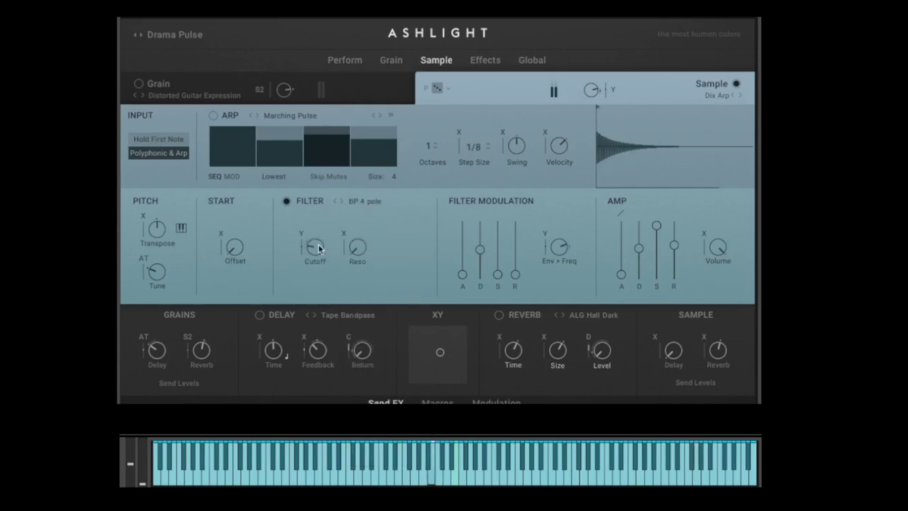
click(363, 201)
click(381, 239)
- Turn the filter cutoff fully down, set Env > Freq to 72.6 % and test the filter envelope's decay and attack
drag(313, 264, 325, 353)
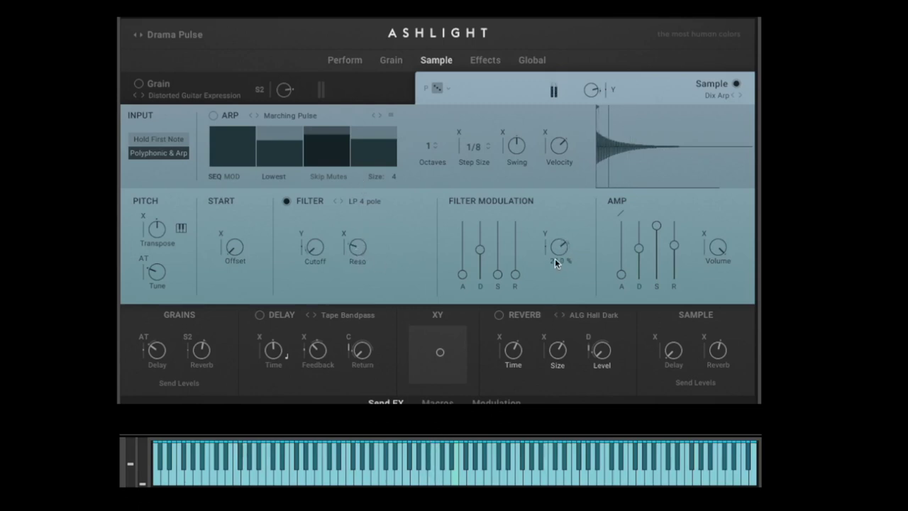
drag(555, 249, 558, 214)
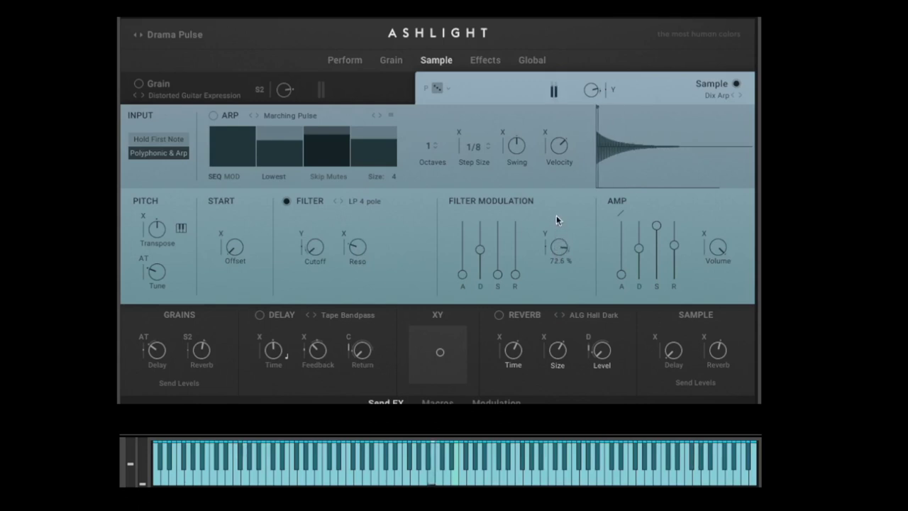
drag(477, 250, 468, 224)
click(462, 275)
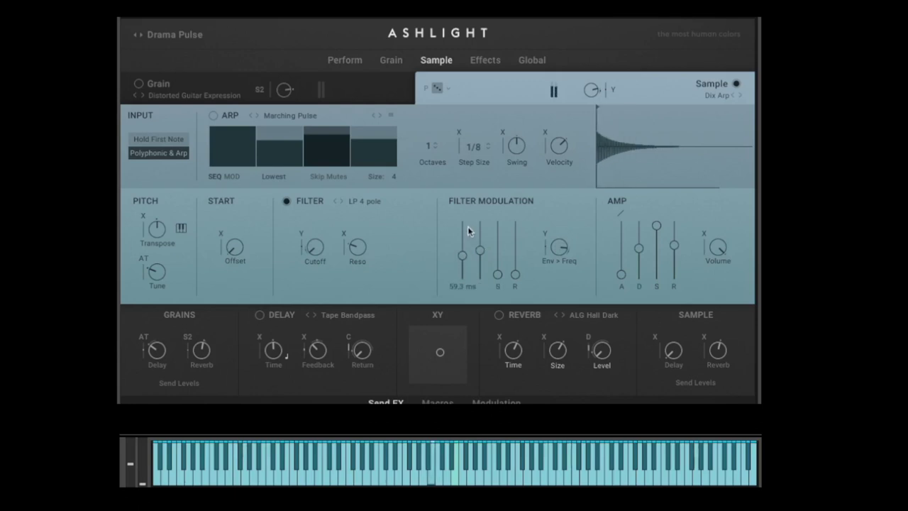
- Compare the sound with the filter off and on, and lower the Amp envelope's sustain and release
click(286, 200)
mouse_move(360, 266)
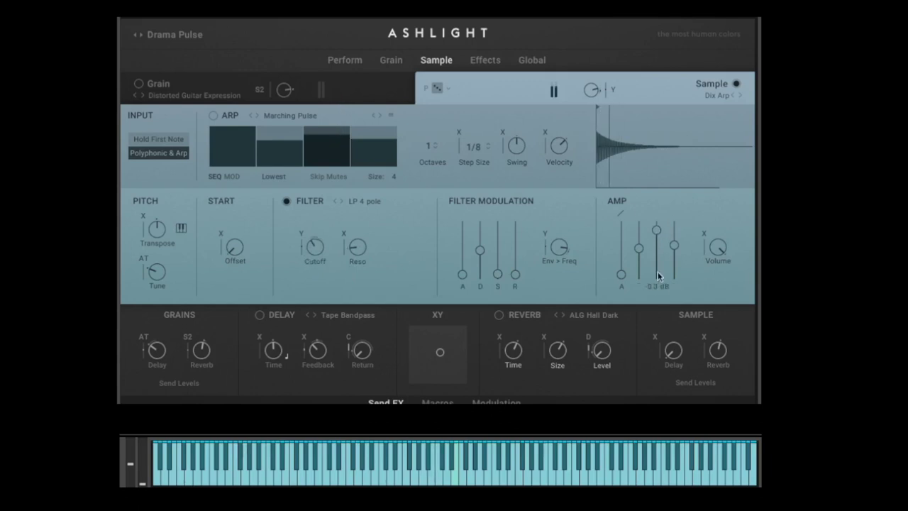
drag(658, 273, 676, 276)
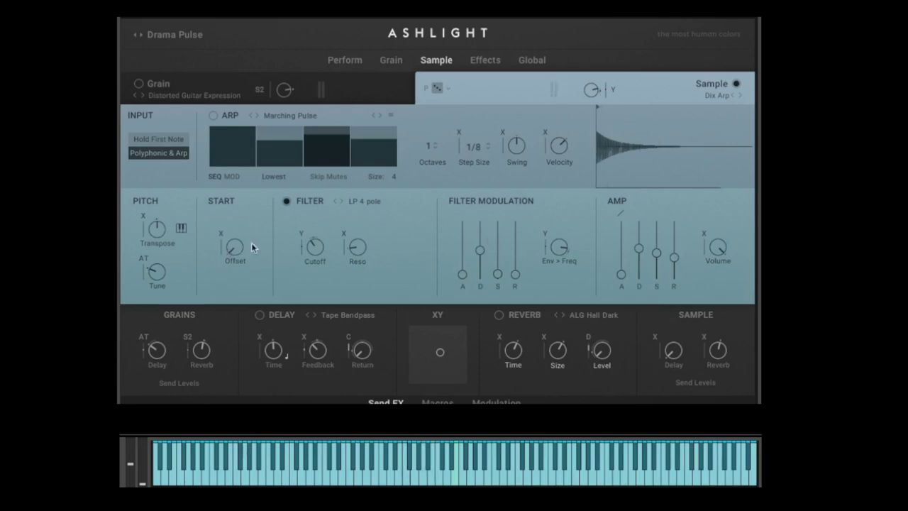
- Try the Sample layer's Transpose and Tune controls up and down and reset both to their defaults
mouse_move(157, 227)
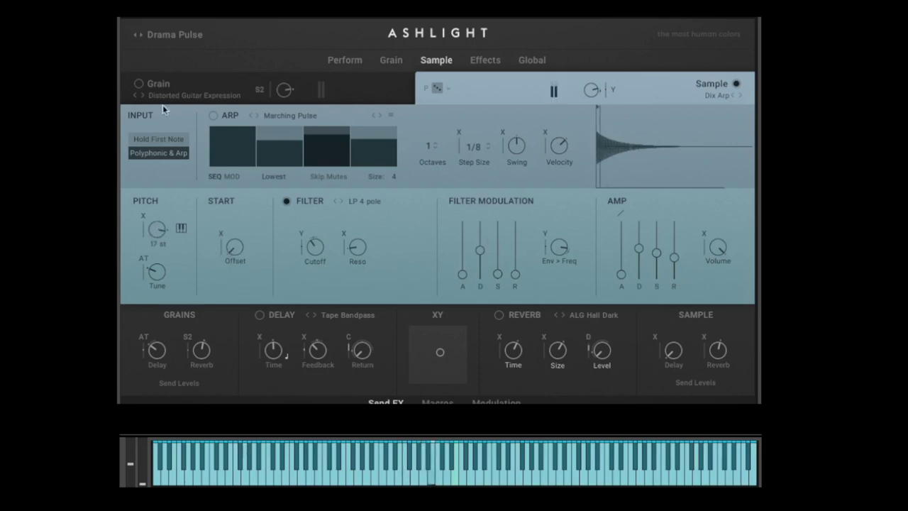
drag(162, 104, 166, 251)
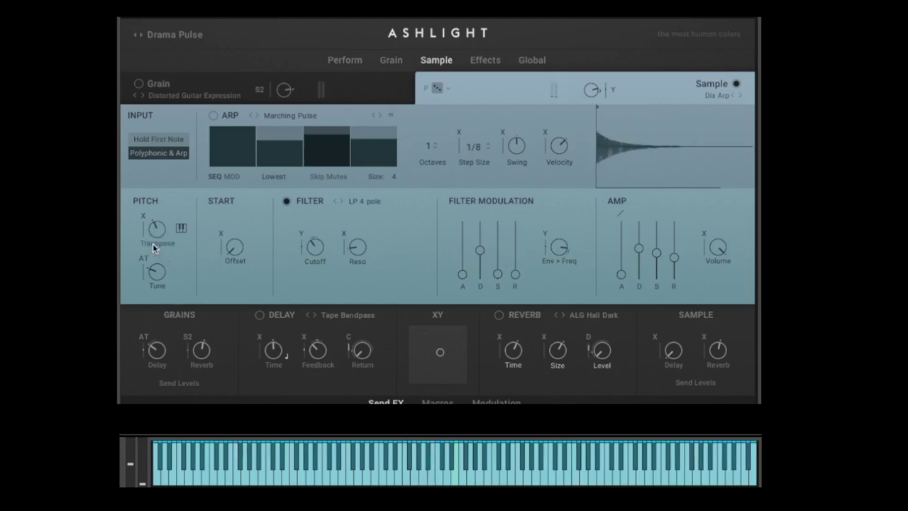
double_click(158, 228)
mouse_move(160, 272)
mouse_down()
mouse_move(167, 276)
mouse_move(171, 263)
mouse_up()
double_click(157, 271)
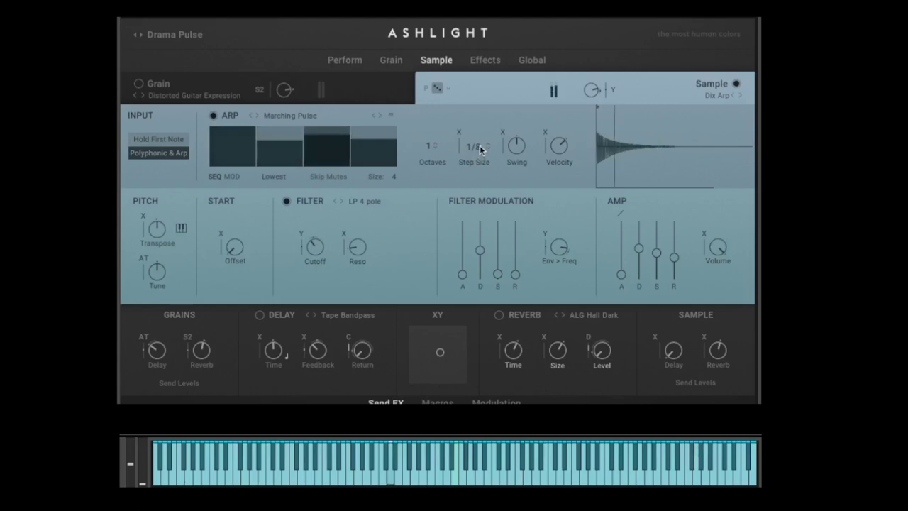
- Set the arpeggiator's Step Size to 1/16, then try a Swing of 59.4 % and reset Swing to its default
mouse_move(479, 146)
mouse_down()
mouse_move(486, 173)
mouse_move(482, 136)
mouse_up()
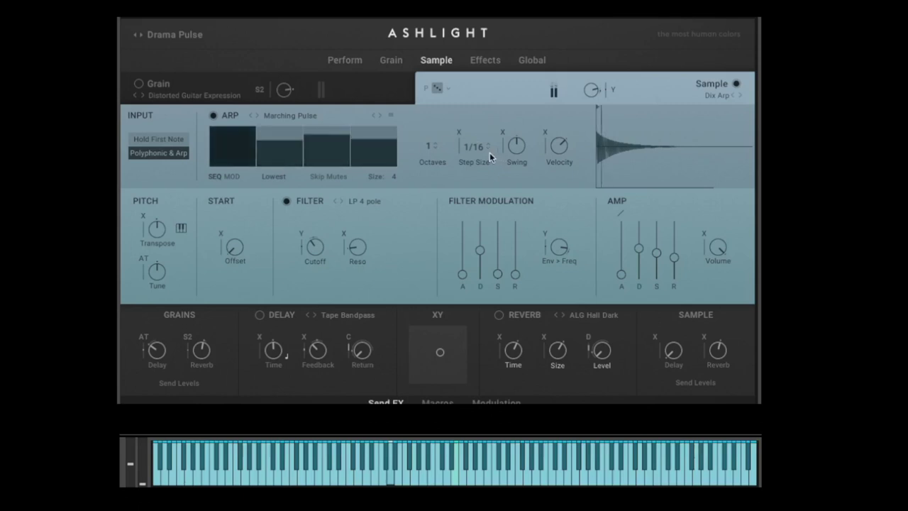
drag(515, 145, 515, 85)
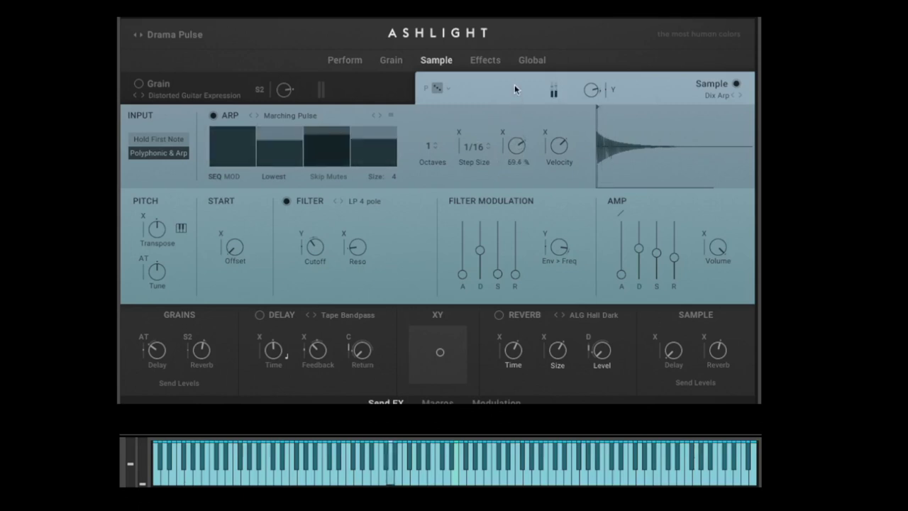
double_click(517, 147)
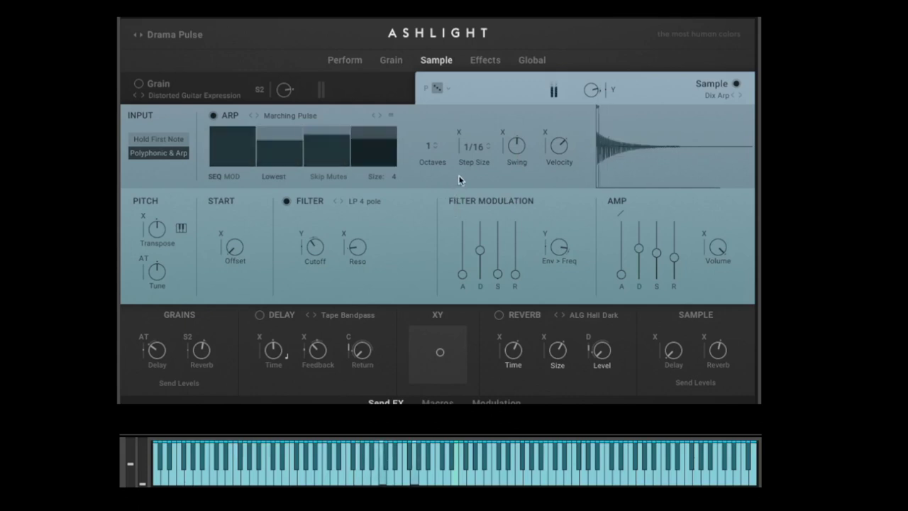
- Set the arpeggiator's note order to Up and its range to 2 octaves
click(272, 177)
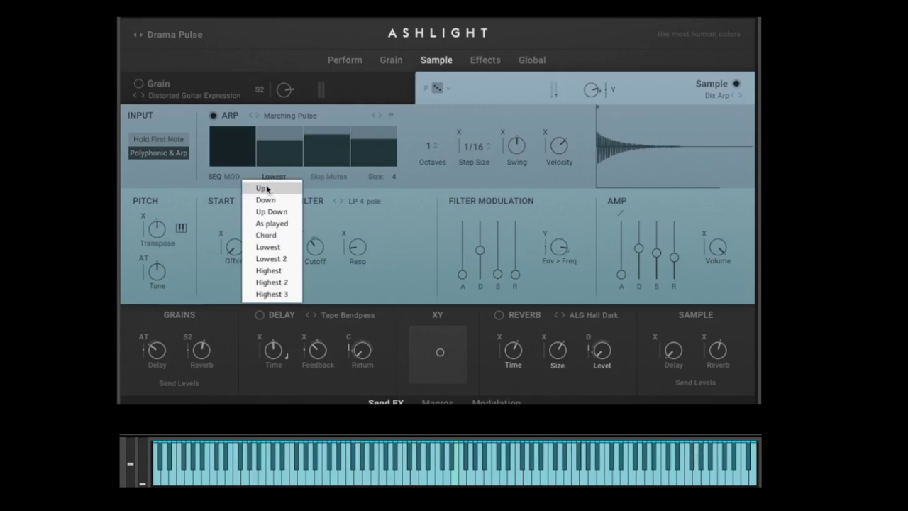
click(267, 189)
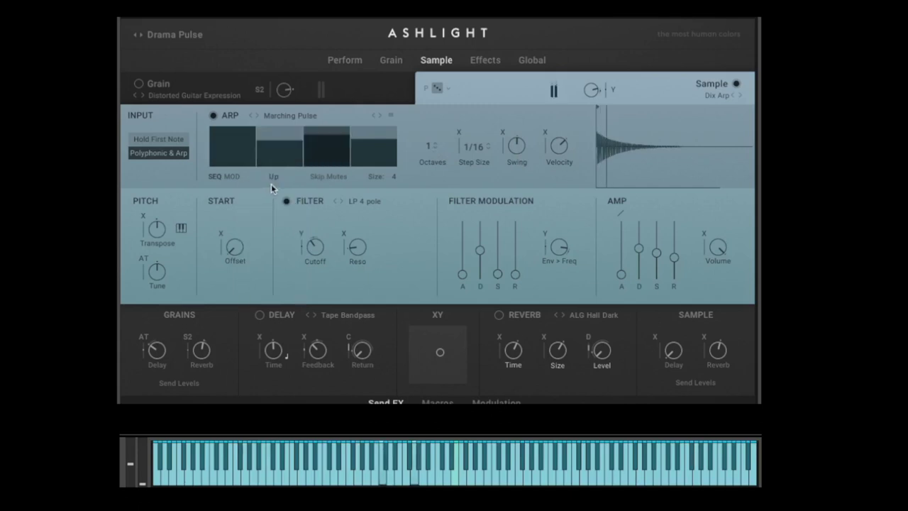
click(275, 179)
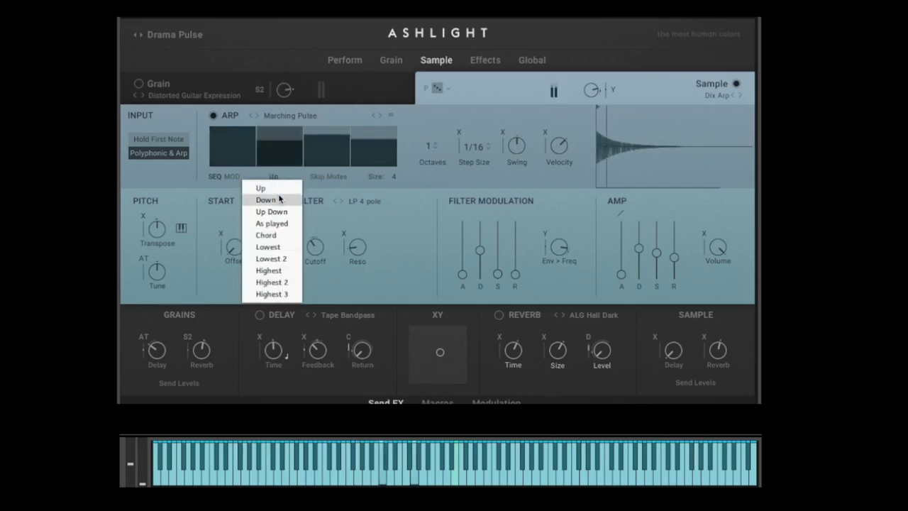
click(426, 146)
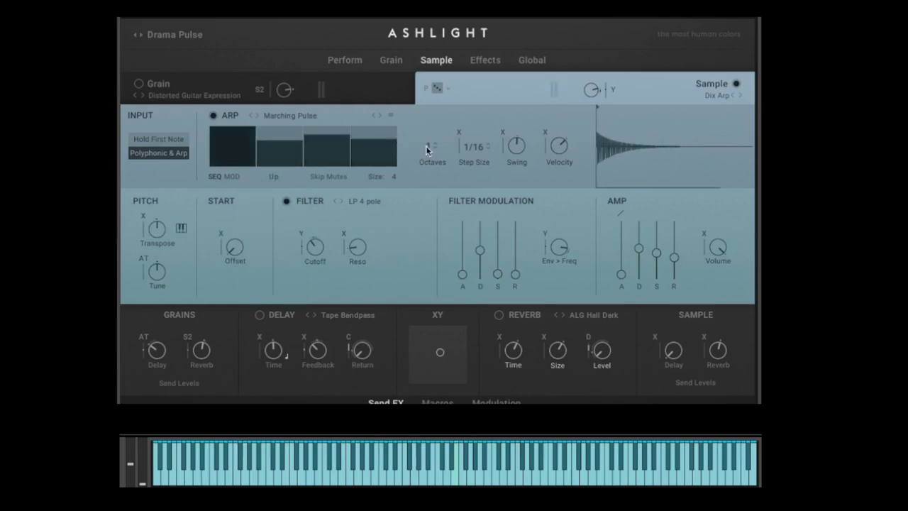
- Try the Down and Up Down arpeggiator note orders and return to Up
click(274, 178)
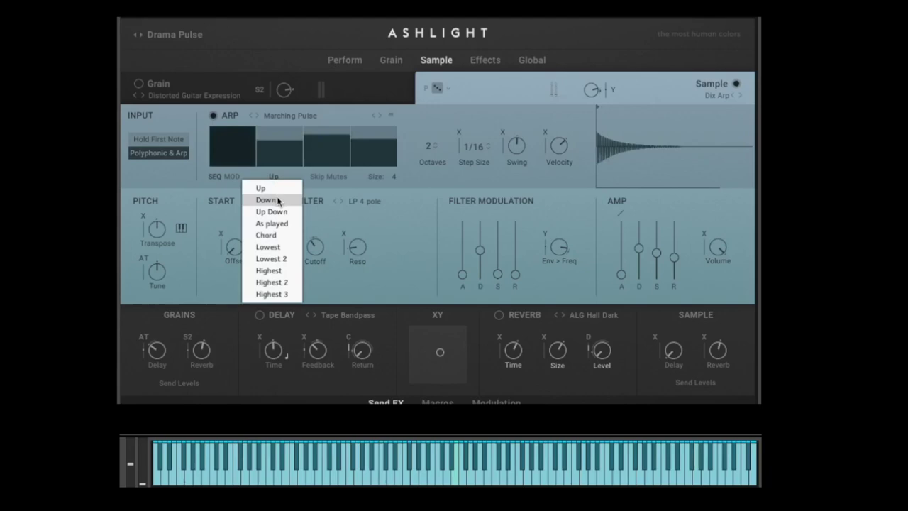
click(278, 201)
click(274, 178)
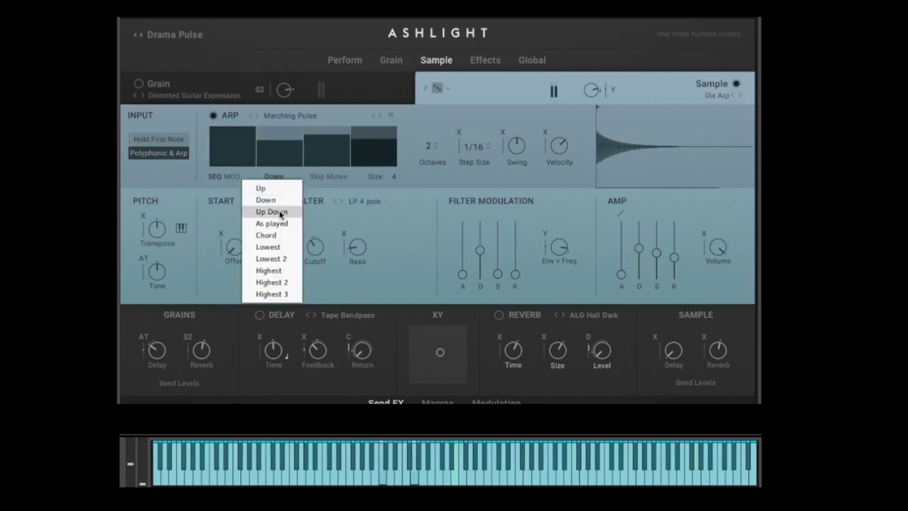
click(278, 211)
click(277, 178)
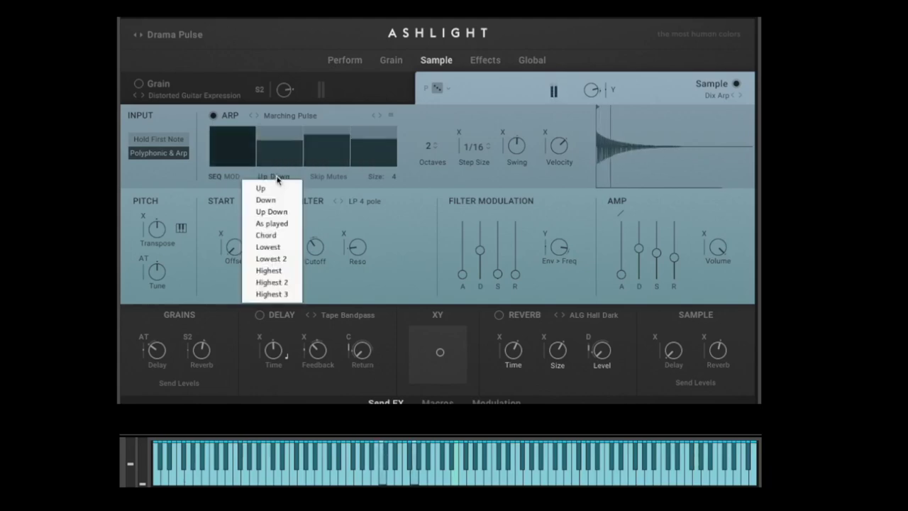
click(261, 188)
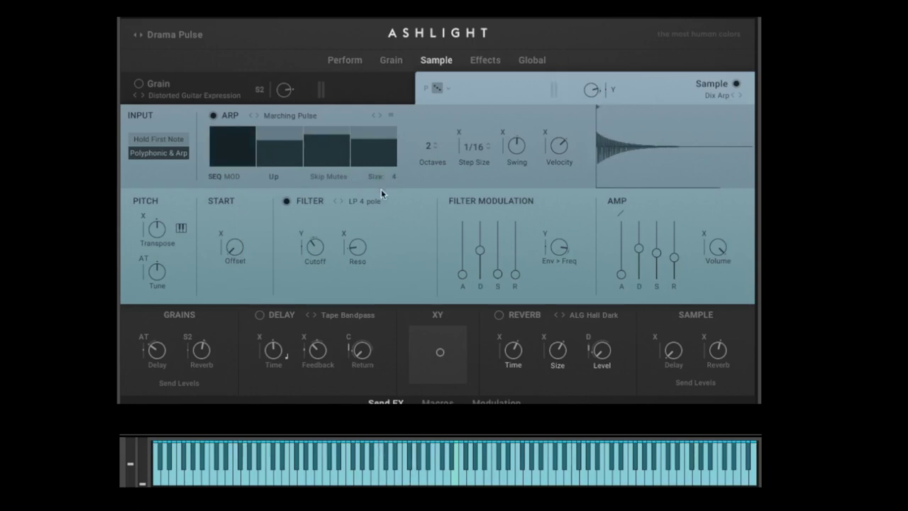
- Set the arpeggiator sequence size to 32 steps and draw a curve of step levels that falls and rises again
drag(393, 177, 400, 71)
mouse_move(230, 162)
mouse_down()
mouse_move(287, 183)
mouse_move(351, 192)
mouse_move(357, 184)
mouse_move(269, 163)
mouse_move(409, 108)
mouse_up()
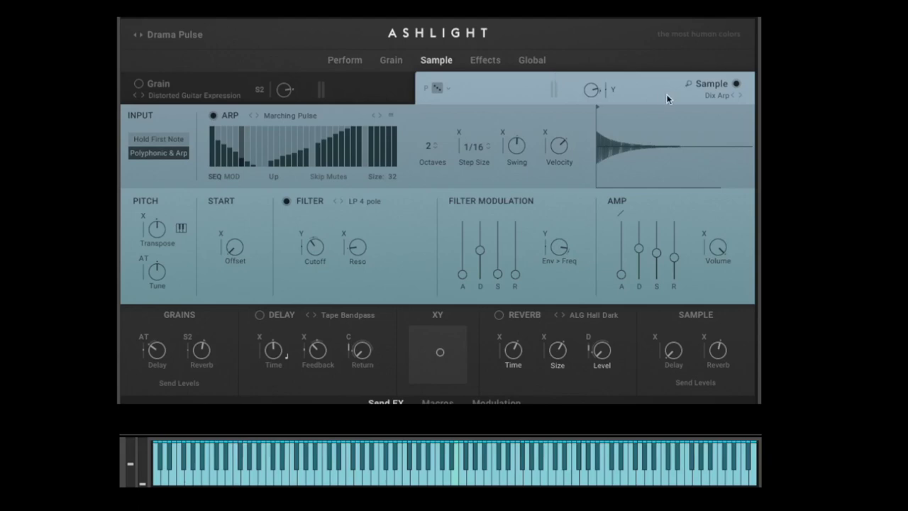
- Examine the Sample Source and Grain Source browsers, including from the Perform page, and close them without choosing another source
click(714, 94)
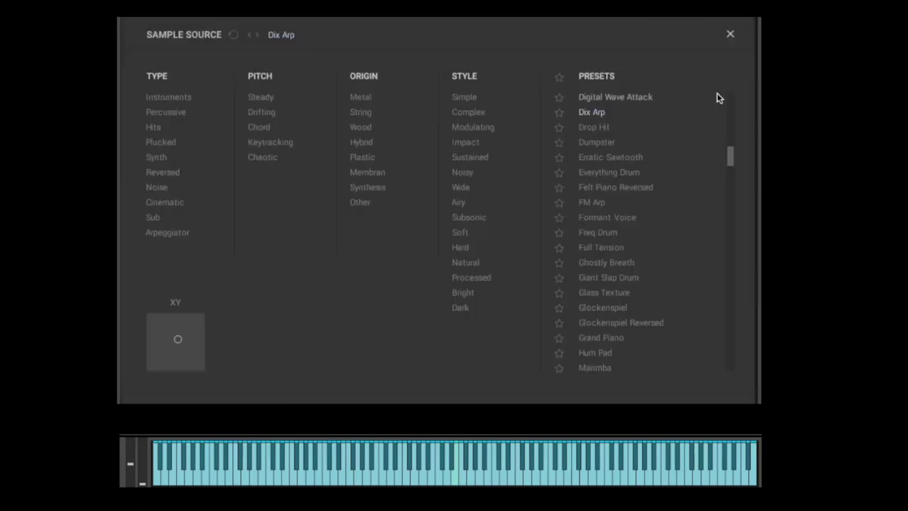
click(730, 35)
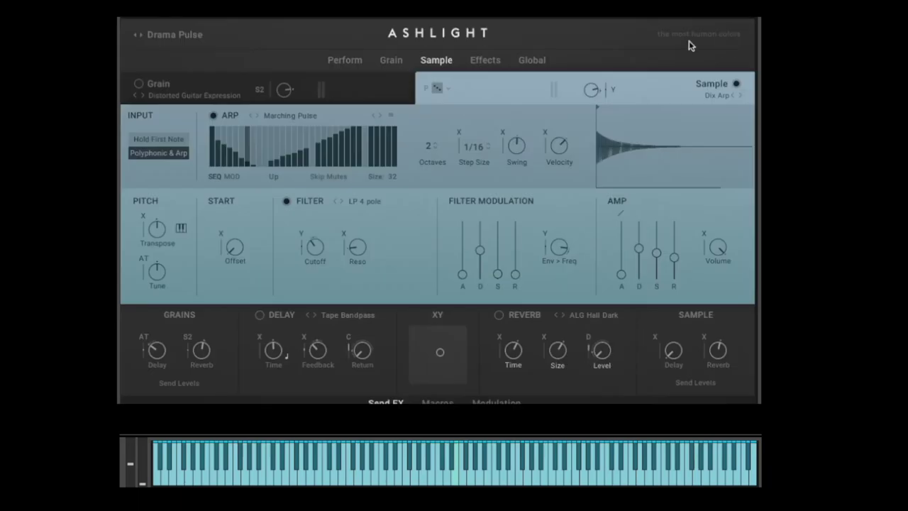
click(357, 60)
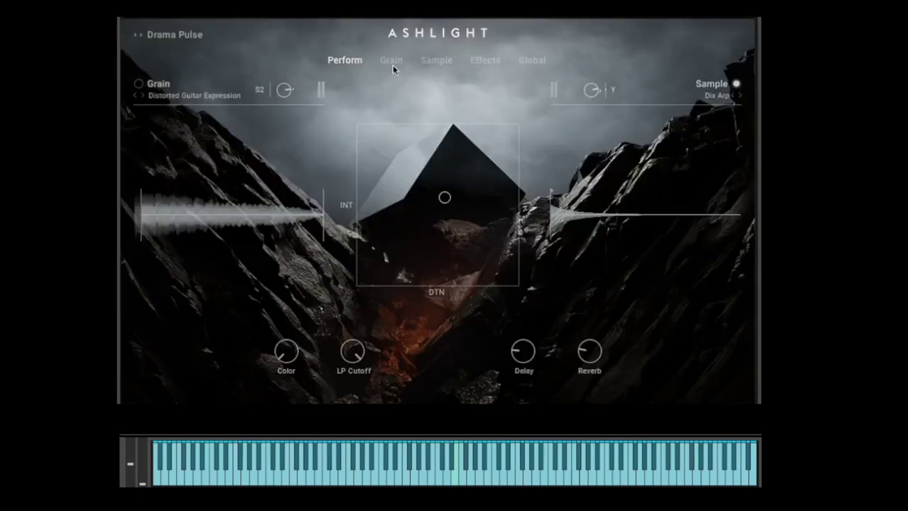
click(718, 97)
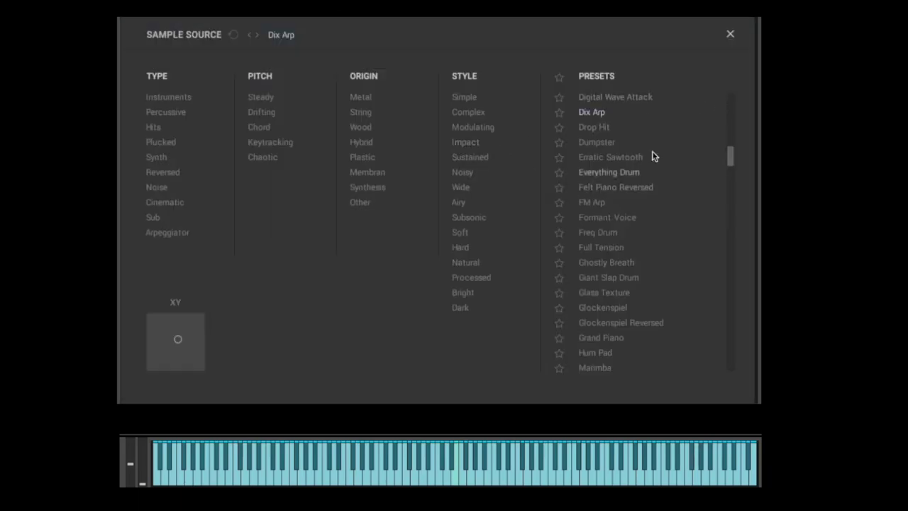
click(731, 34)
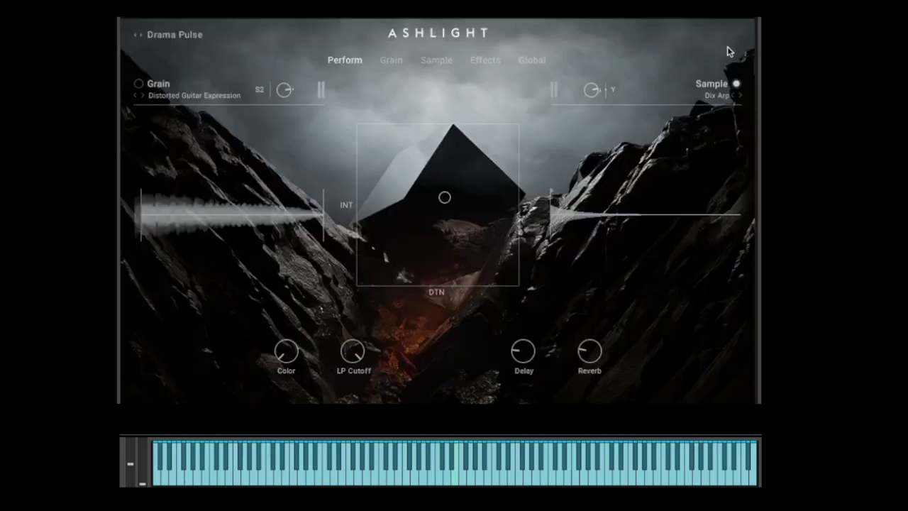
click(167, 103)
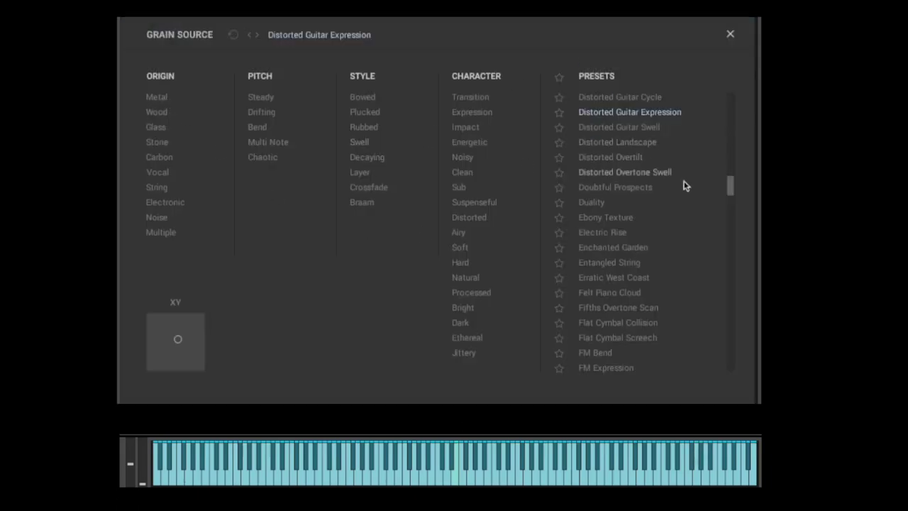
drag(731, 184, 734, 117)
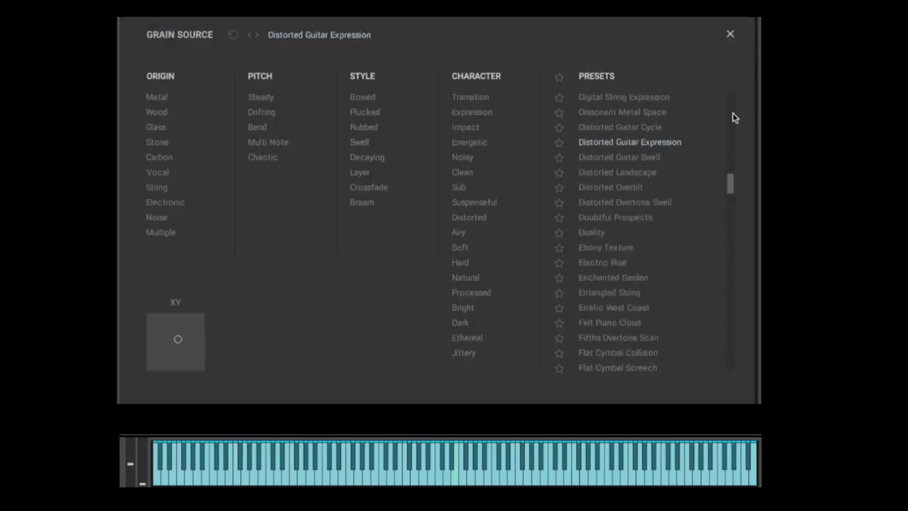
click(730, 36)
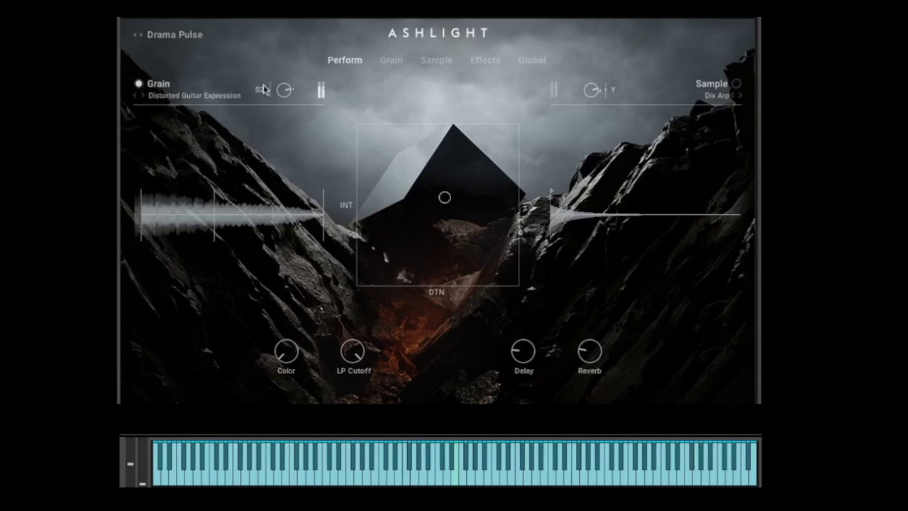
- Return to the Grain page and adjust the cursor Position and the grain Interval and Size
click(391, 62)
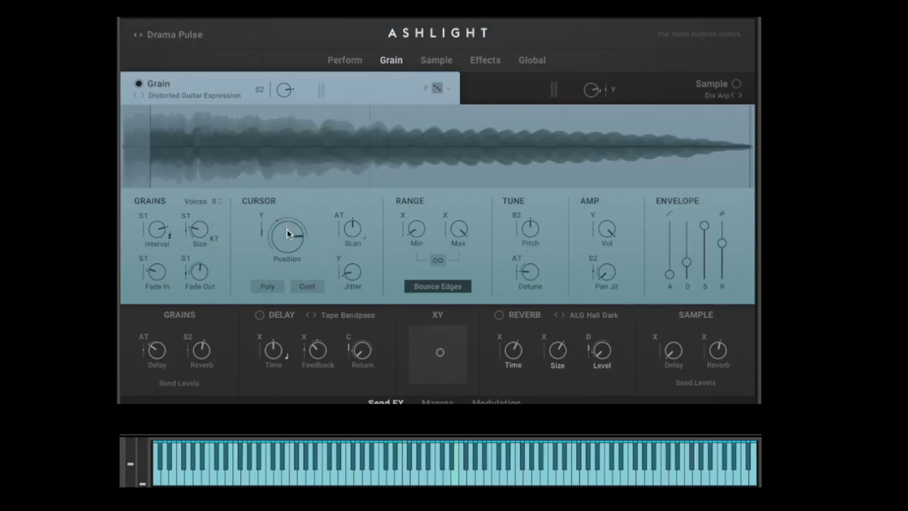
mouse_move(289, 235)
mouse_down()
mouse_move(301, 310)
mouse_move(301, 232)
mouse_move(301, 244)
mouse_up()
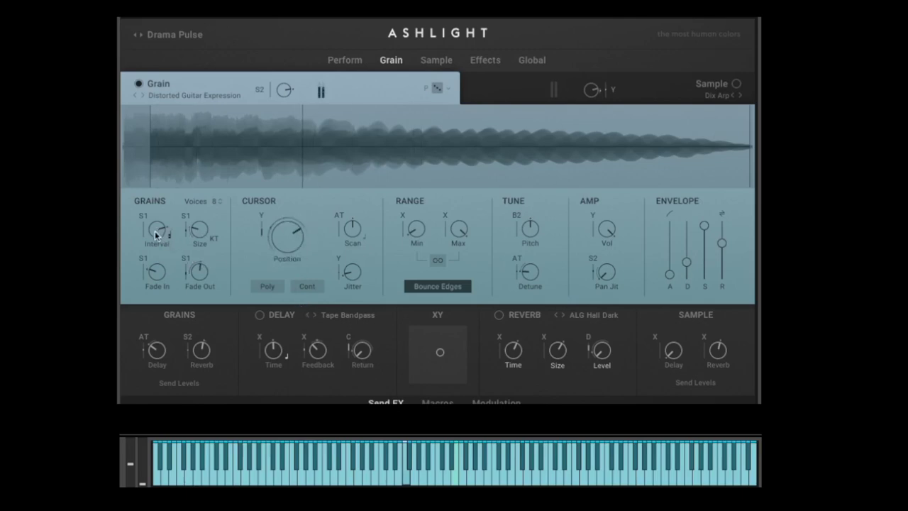
drag(155, 235, 208, 233)
- Narrow the grain range by raising Min to 43.3 % and lowering Max, then reopen it to the full waveform
mouse_move(419, 232)
mouse_down()
mouse_move(446, 142)
mouse_move(460, 175)
mouse_up()
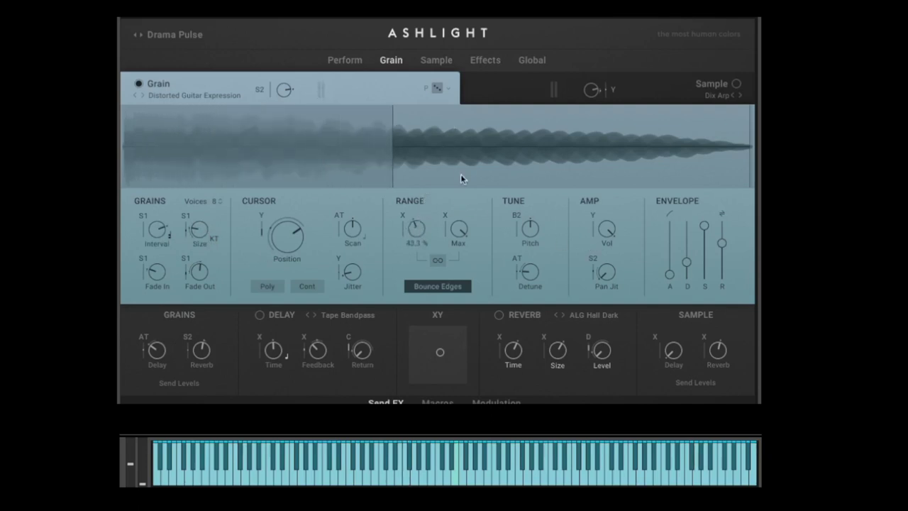
drag(461, 223, 457, 319)
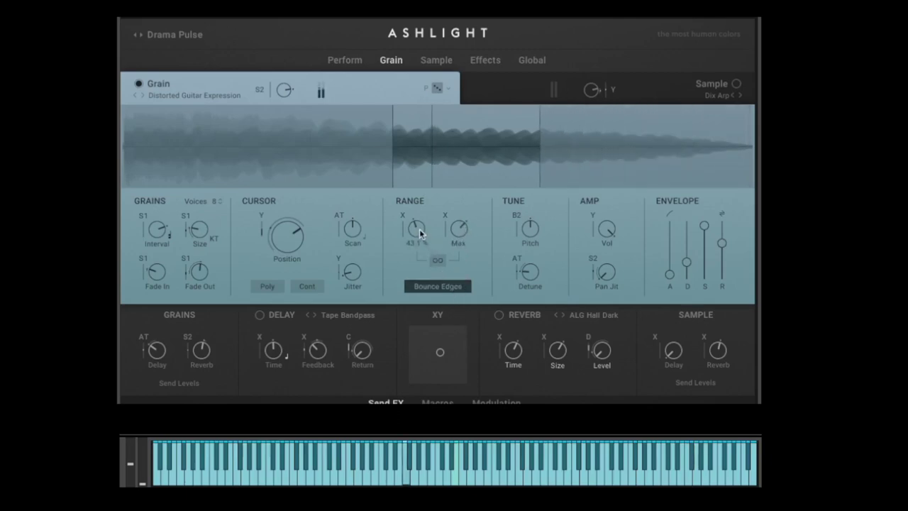
drag(420, 229, 415, 368)
mouse_move(459, 247)
mouse_down()
mouse_move(459, 196)
mouse_move(485, 139)
mouse_up()
- Try a lower grain Pitch and reset it to default, and test the Grain layer's Vol and Pan Jit controls
drag(530, 227, 539, 252)
drag(528, 228, 528, 237)
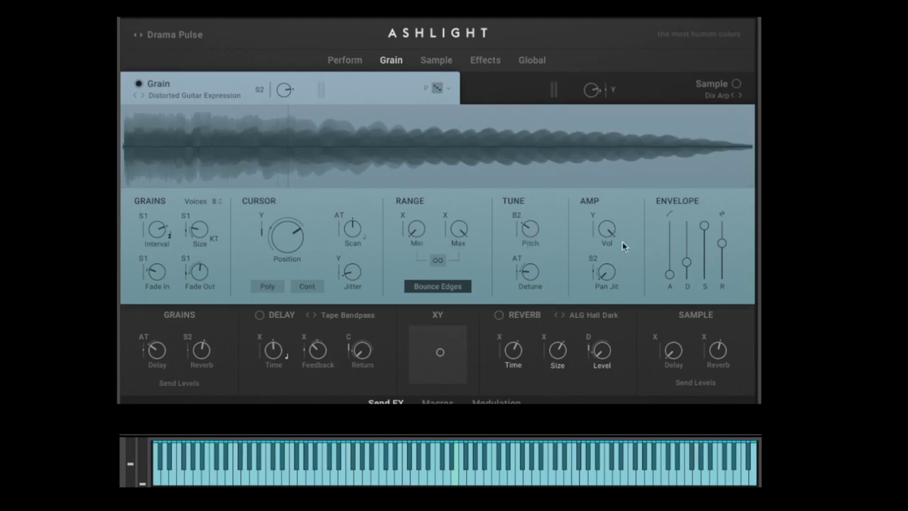
double_click(535, 229)
drag(605, 230, 603, 224)
drag(602, 311, 663, 220)
- On the Effects page, replace the Dyn effect in the Sample layer's first slot with a Drive effect
click(481, 63)
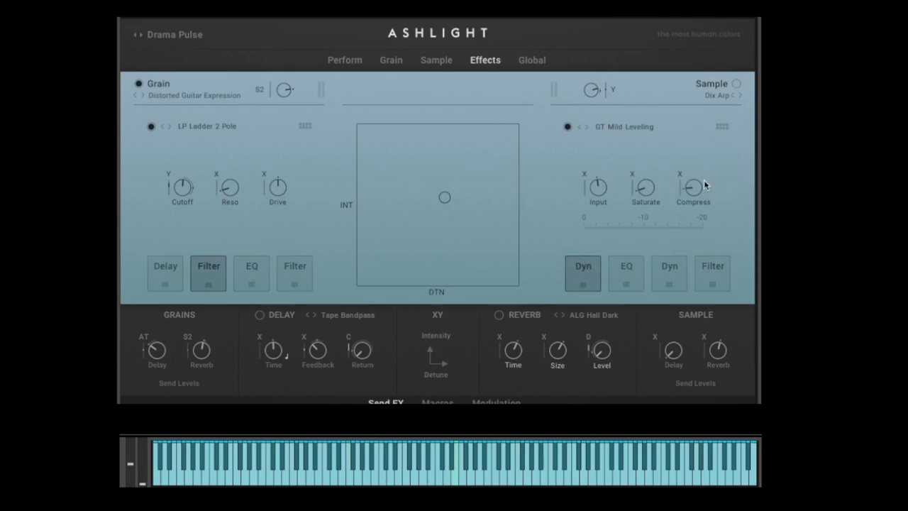
click(721, 127)
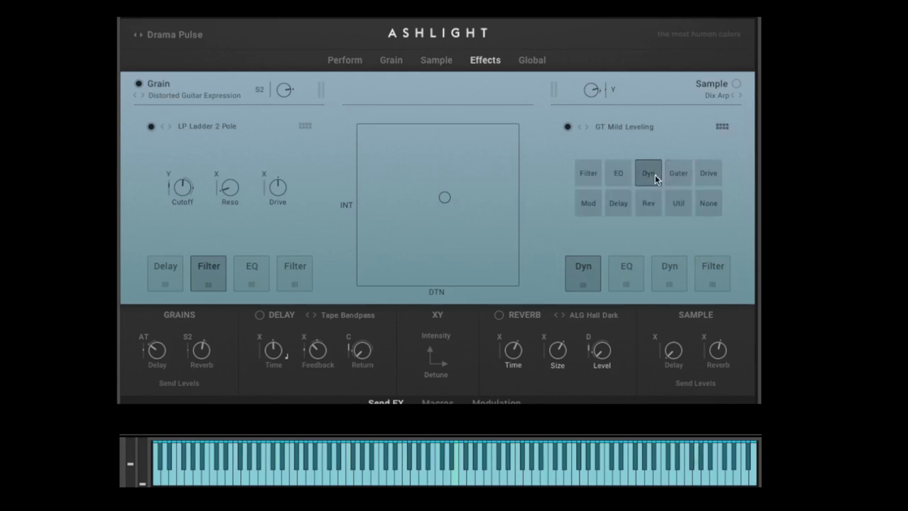
click(706, 175)
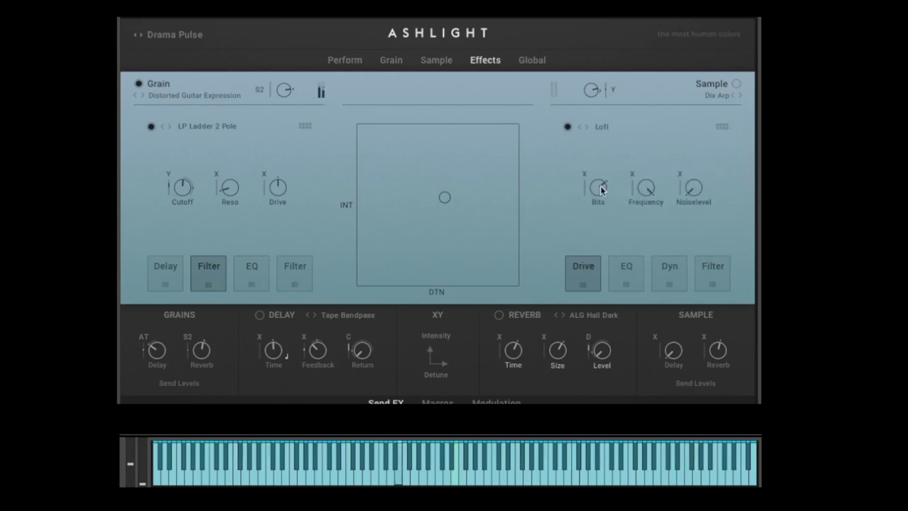
- Try the Lofi effect's Bits and Noiselevel controls and switch playback from the Grain layer to the Sample layer
drag(598, 186, 595, 204)
drag(694, 187, 661, 245)
drag(598, 187, 600, 103)
click(738, 83)
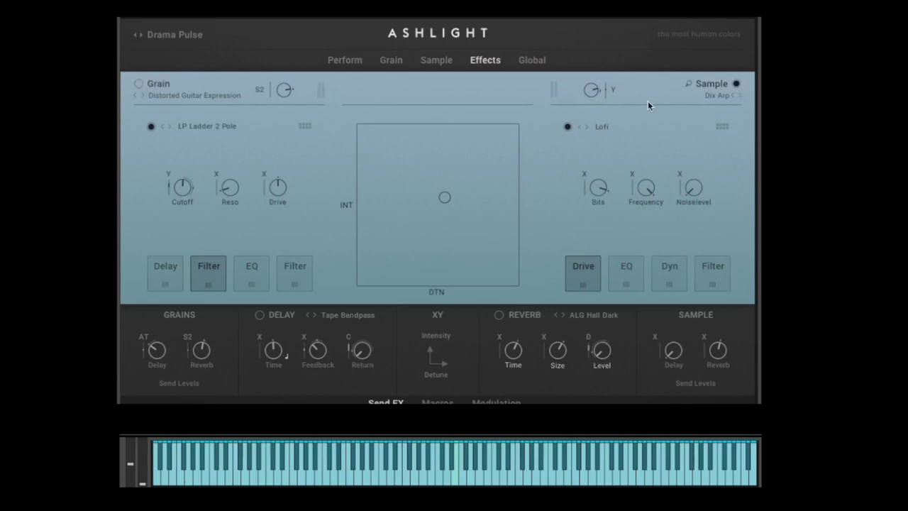
- Lower the Lofi Bits and Frequency, raise Noiselevel, and compare the sound with the effect bypassed and active
drag(600, 193, 612, 383)
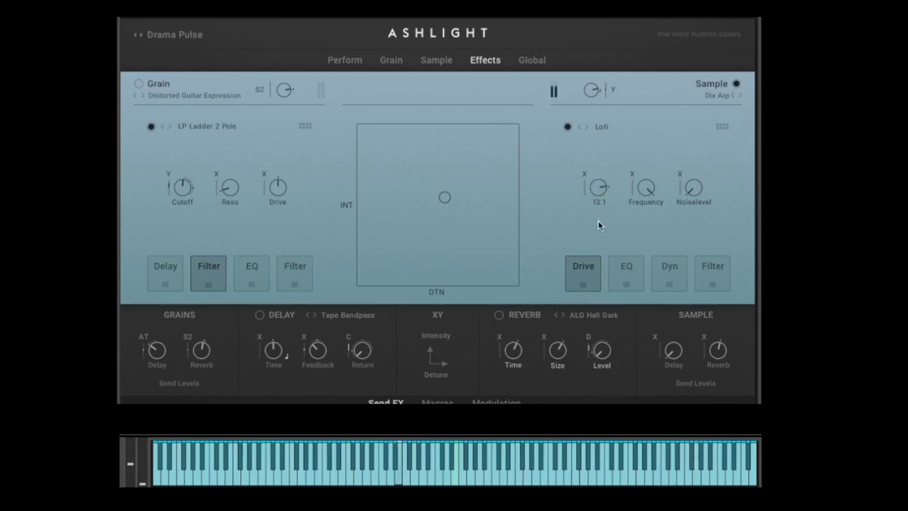
drag(645, 191, 659, 399)
click(567, 127)
click(568, 127)
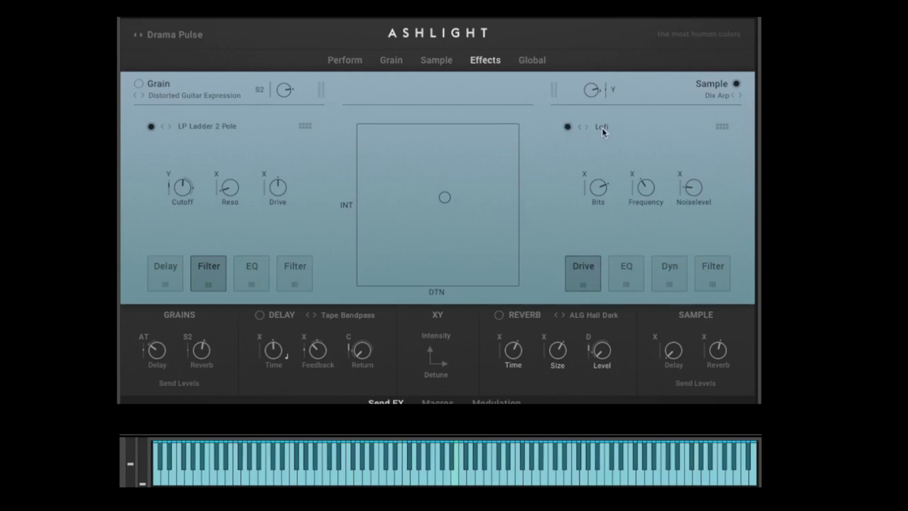
- Try the Twang Bite and AC Box Trem drive models in the Sample layer's first effect slot
click(602, 127)
click(607, 195)
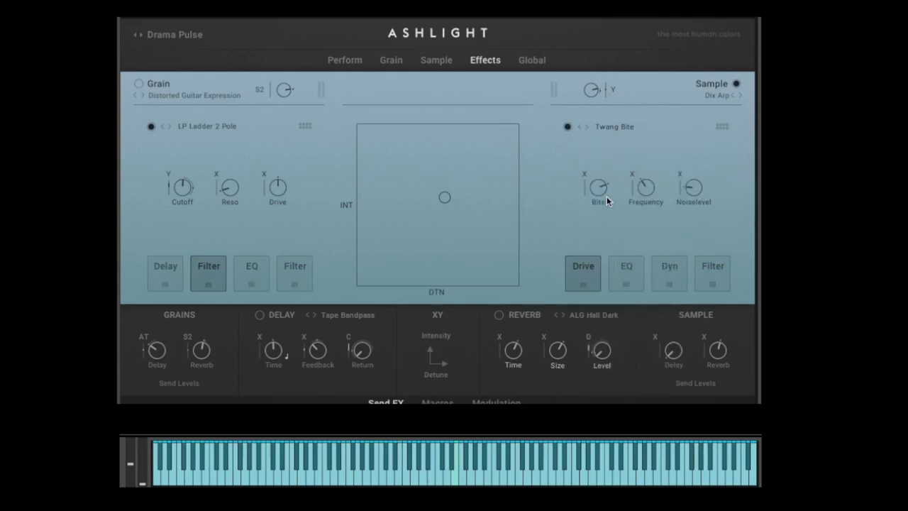
click(615, 126)
click(629, 270)
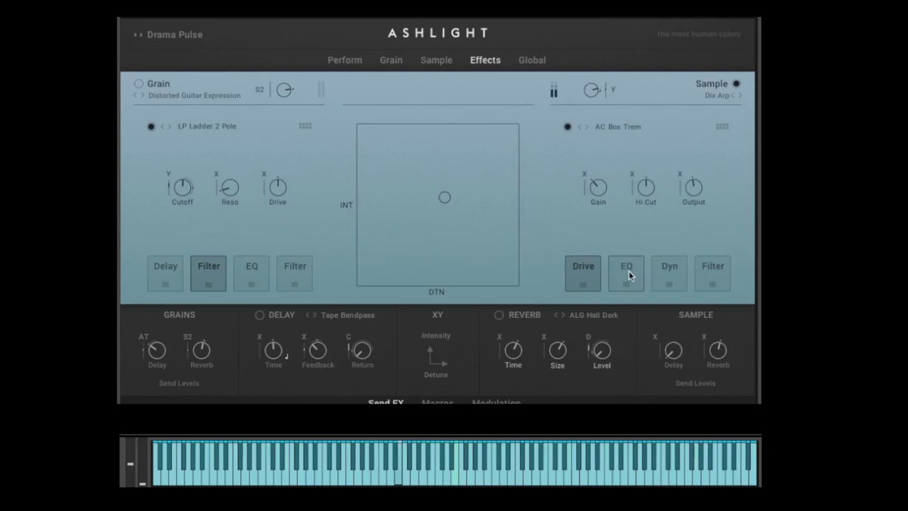
- Audition further drive models one after another in the Sample layer's first effect slot, stopping at Bass Pro Treble
click(586, 127)
click(587, 127)
click(587, 127)
click(586, 127)
click(586, 127)
click(587, 128)
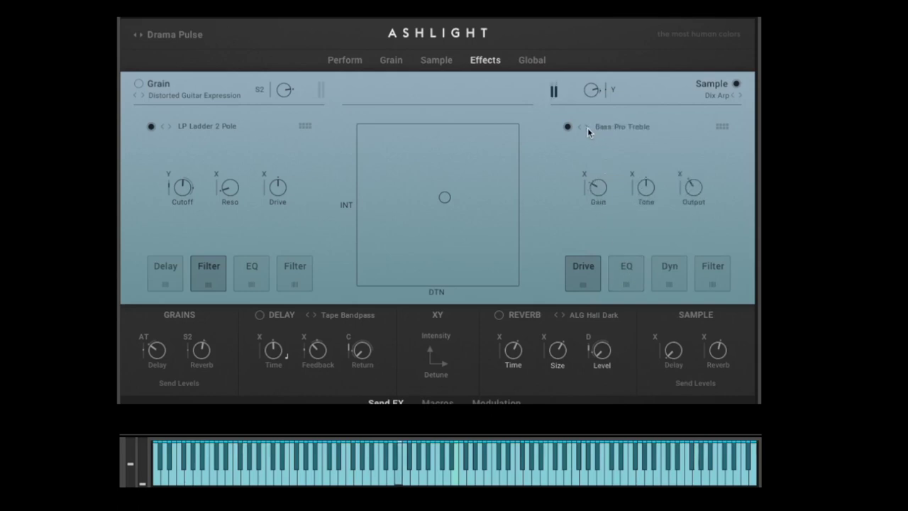
- Replace the EQ in the Sample layer's second effect slot with the Clean Replika delay and bypass it
click(636, 271)
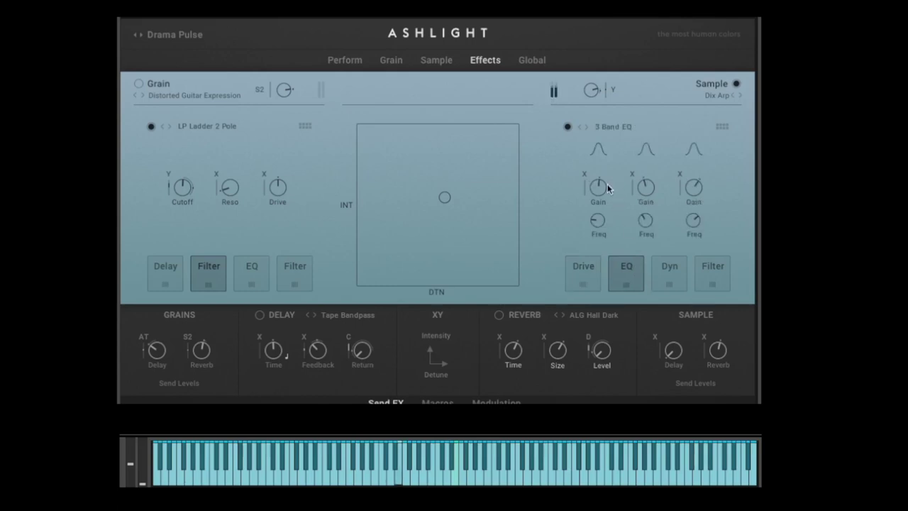
drag(646, 152, 646, 128)
click(721, 129)
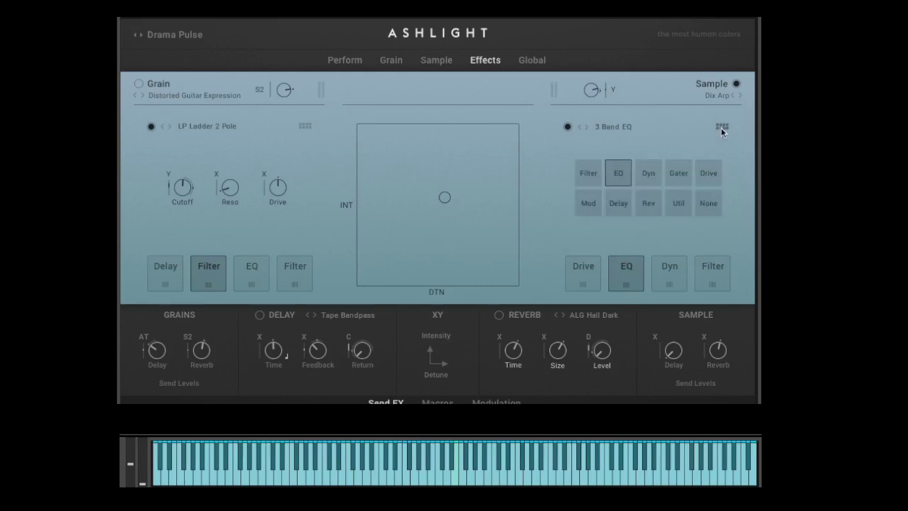
click(619, 204)
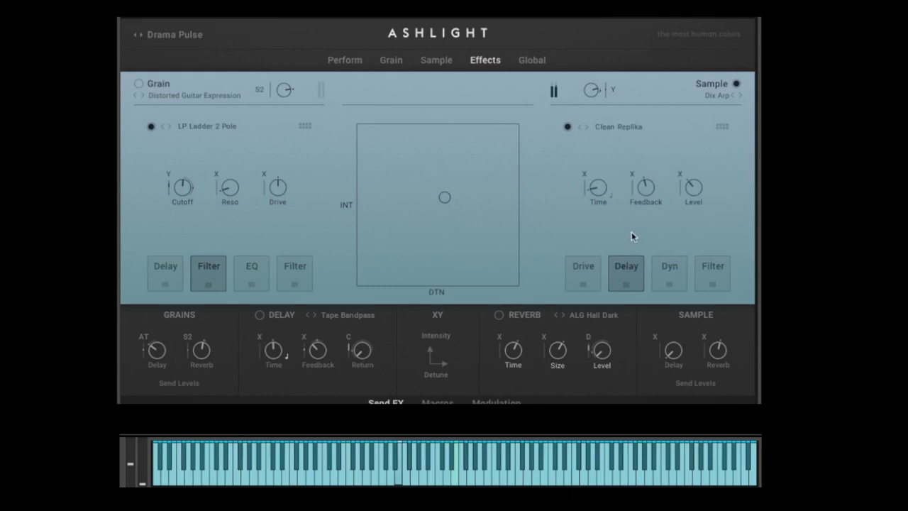
click(567, 127)
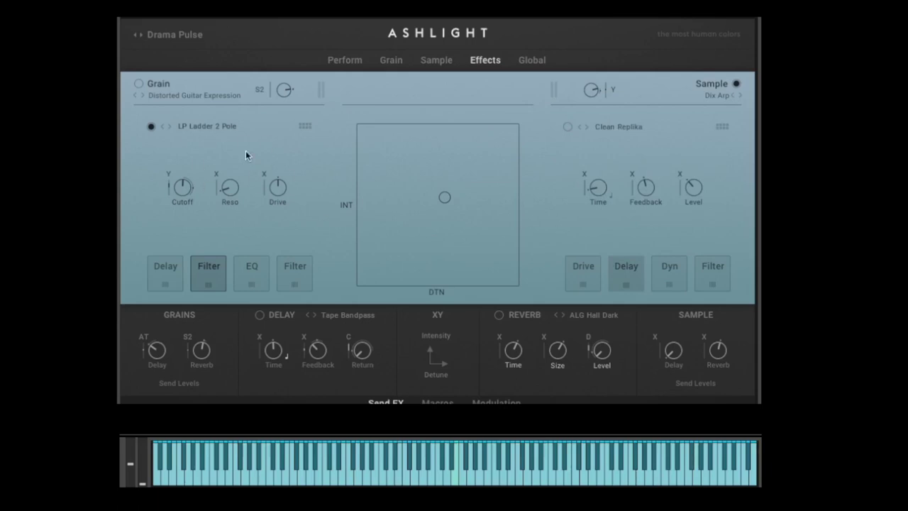
- Review the Global page with its Macros, Modulation and Send FX sections, revisiting the Perform and Grain pages before returning to Global
click(531, 61)
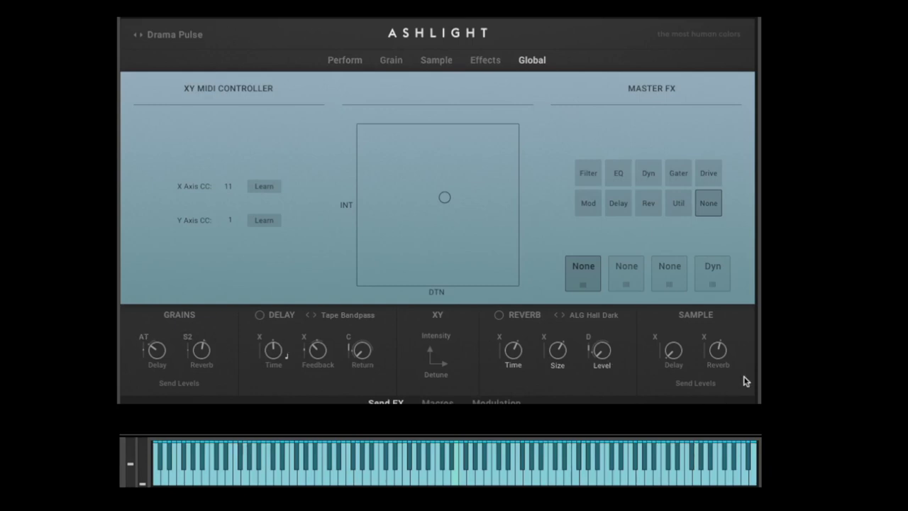
click(437, 402)
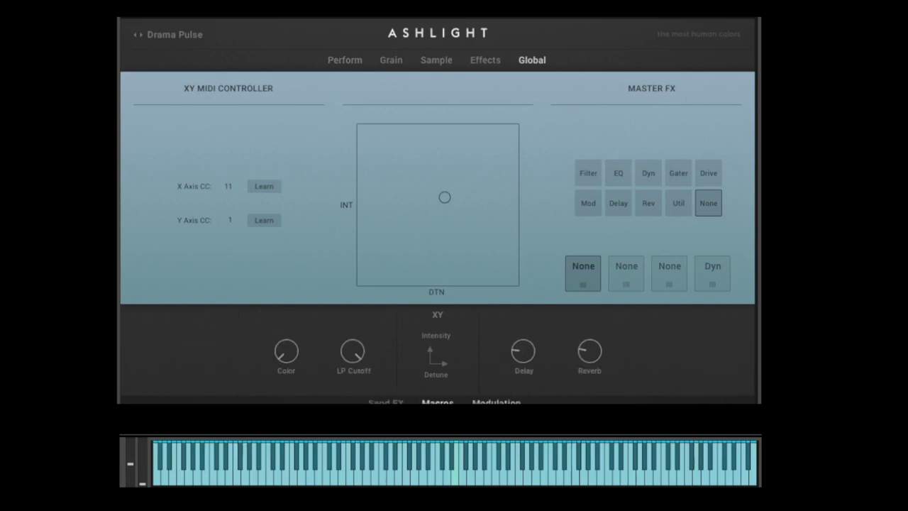
click(497, 402)
click(386, 402)
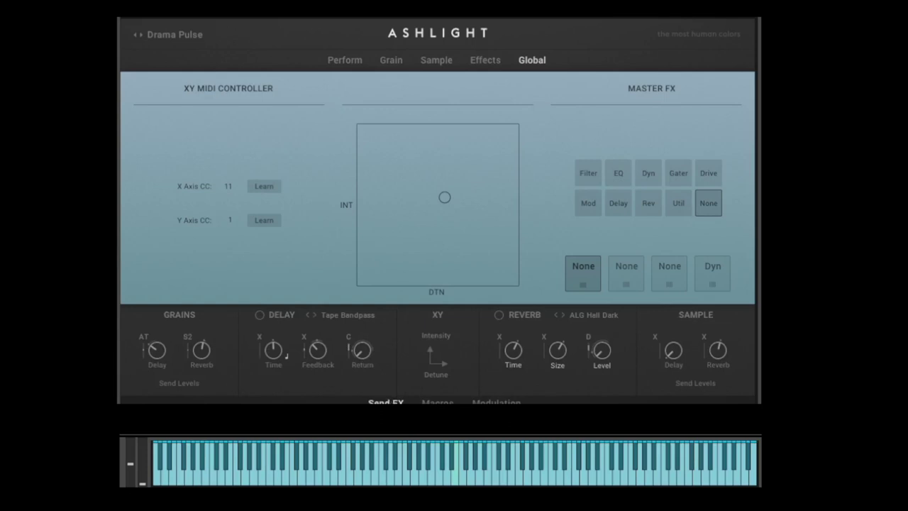
click(339, 59)
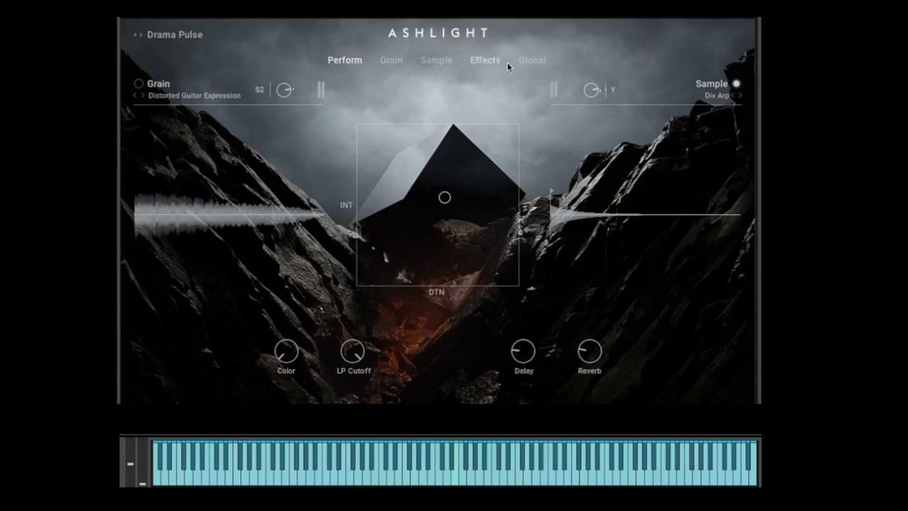
click(399, 62)
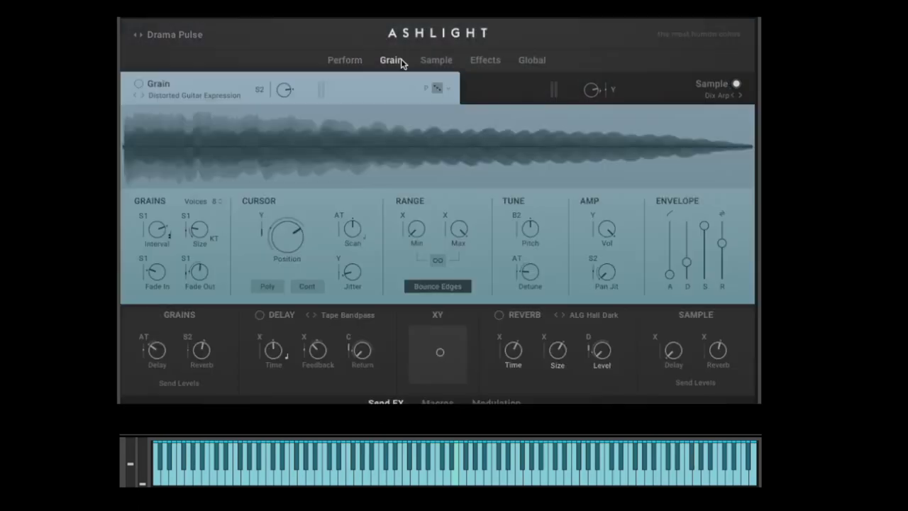
click(528, 70)
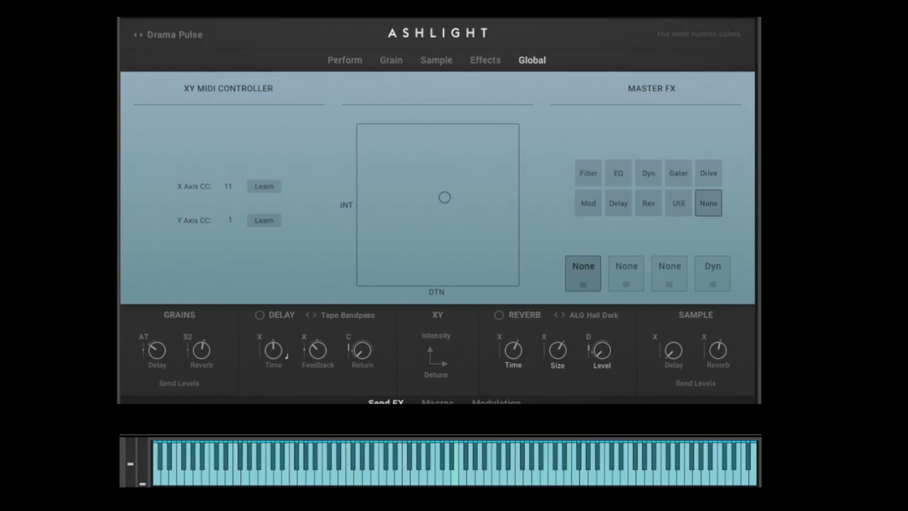
- Enable the send reverb and raise the Sample layer's reverb send along with the reverb's Time, Size (73.5 %) and Level
click(498, 315)
drag(722, 352, 689, 385)
drag(512, 347, 519, 324)
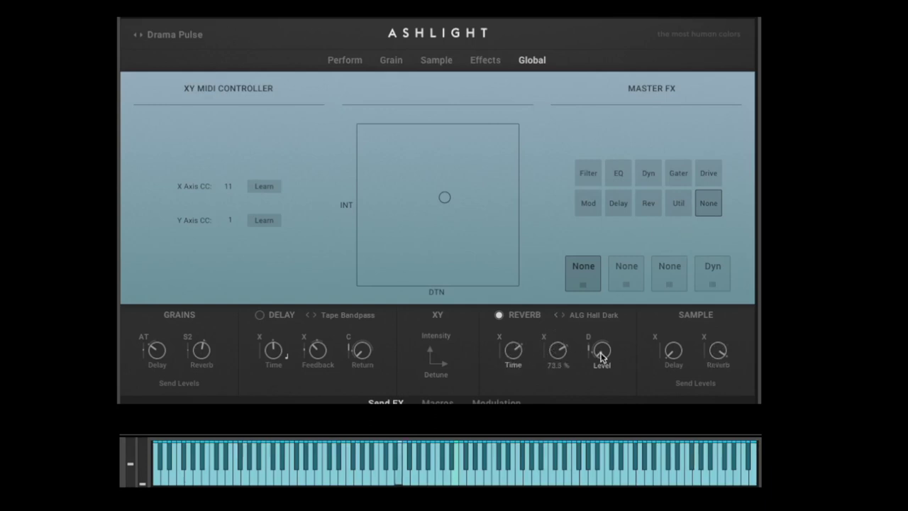
drag(602, 349, 602, 372)
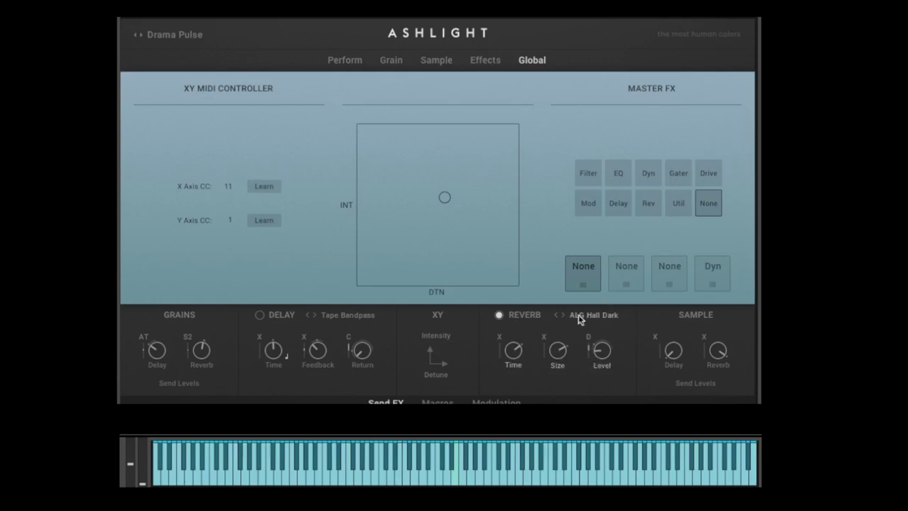
- Change the send reverb type to ALG Room Deep, and lower the Sample layer's reverb send and the reverb Time
click(577, 317)
click(598, 386)
click(603, 315)
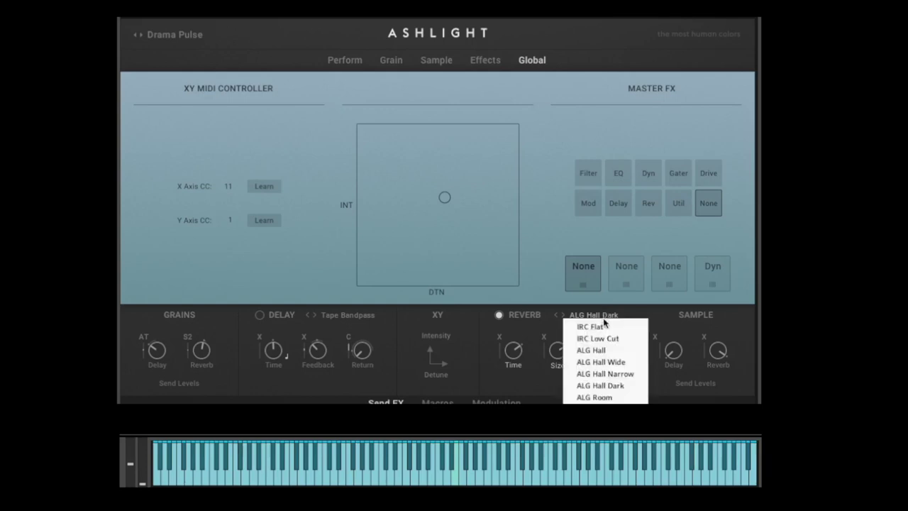
click(607, 402)
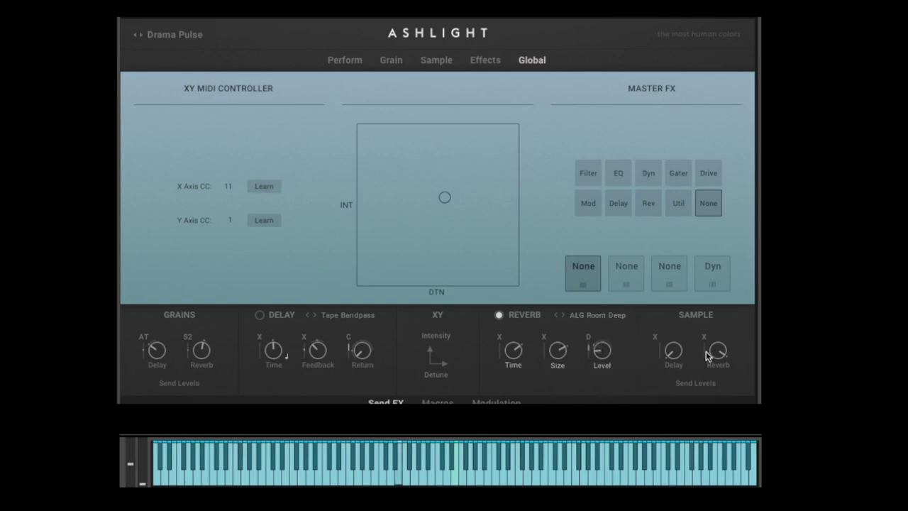
drag(718, 350, 718, 365)
drag(512, 364, 515, 383)
- Enable the Tape Bandpass send delay, adjust its Return, and balance the Sample layer's delay and reverb sends at low levels
drag(674, 350, 674, 397)
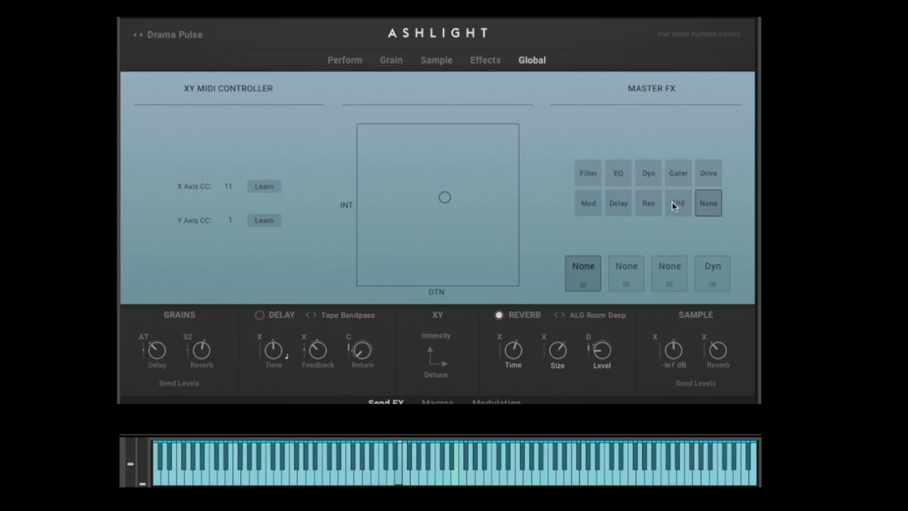
click(260, 315)
click(274, 350)
drag(362, 354, 373, 298)
drag(379, 242, 362, 371)
drag(673, 353, 669, 425)
drag(736, 349, 721, 379)
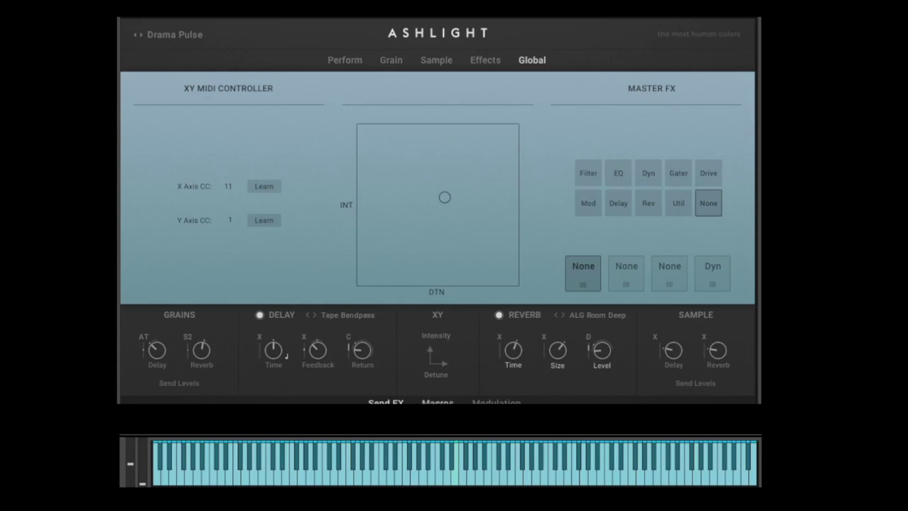
- Show the macro controls and try sweeping the Color macro
click(437, 403)
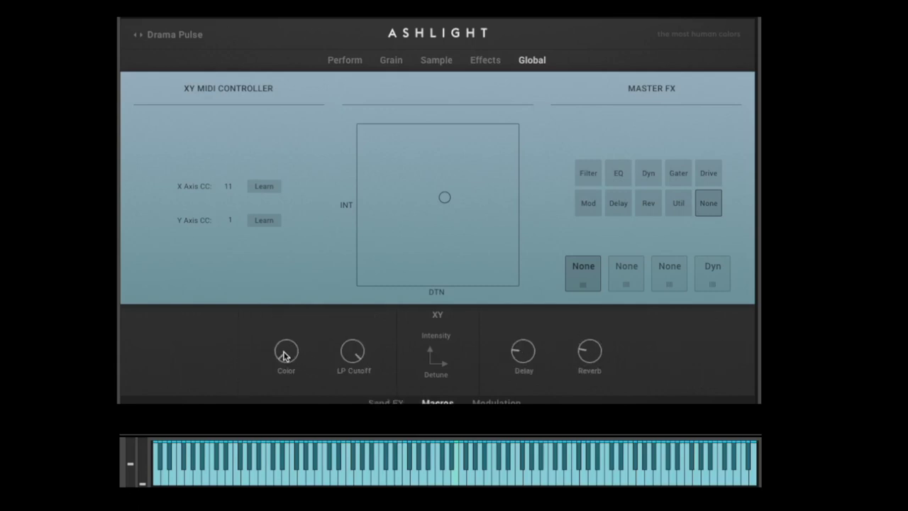
drag(286, 354, 295, 240)
- On the Sample page, try and reset Tune, and modulate it with macro A at an amount of 19.91 st
click(450, 63)
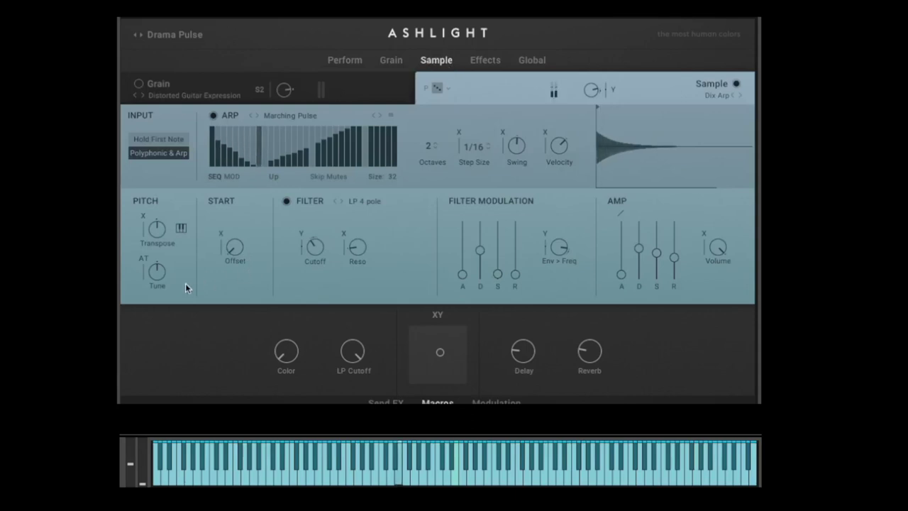
mouse_move(159, 273)
mouse_down()
mouse_move(151, 200)
mouse_move(150, 308)
mouse_move(157, 271)
mouse_up()
double_click(157, 272)
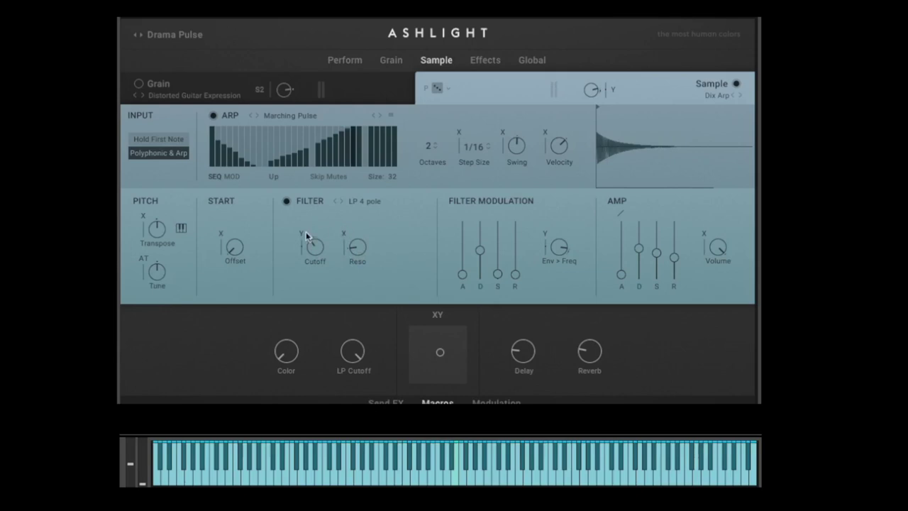
click(145, 260)
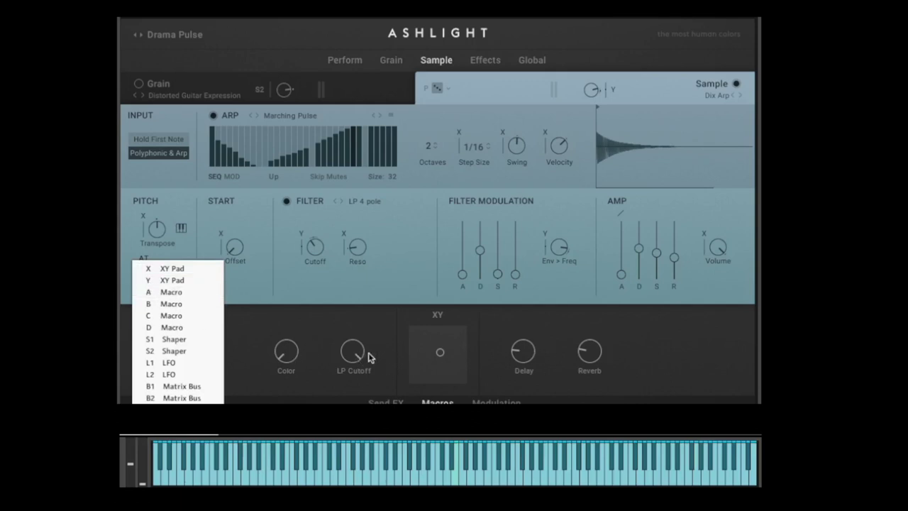
click(177, 294)
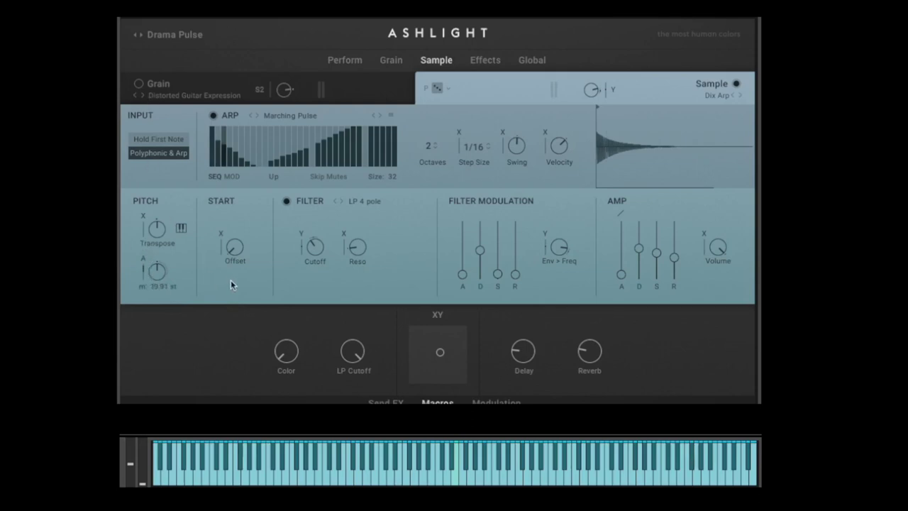
- Relabel the Color macro as Tuning and sweep it to hear the pitch modulation, ending at its minimum
click(286, 370)
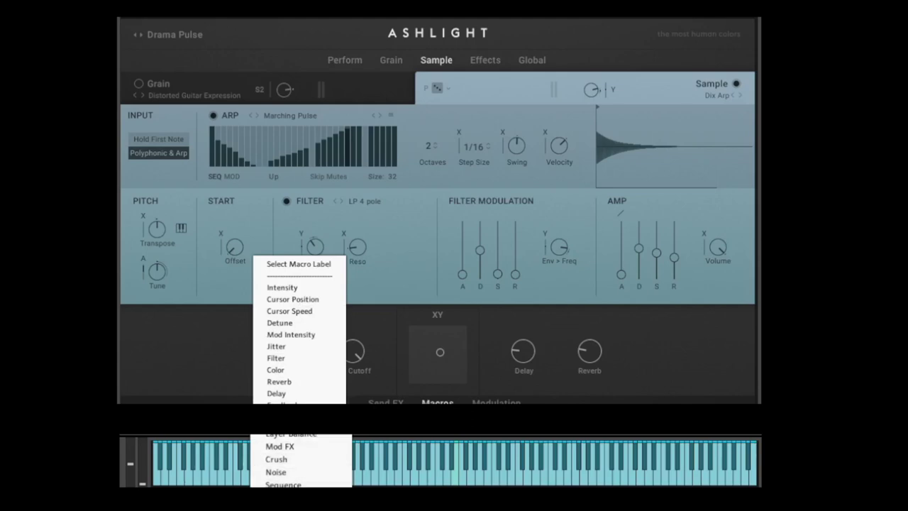
click(284, 485)
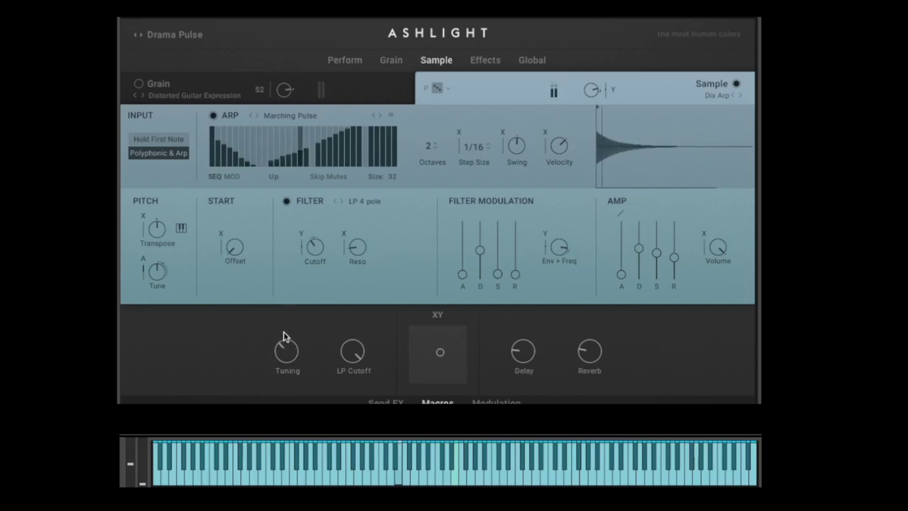
drag(285, 340, 279, 400)
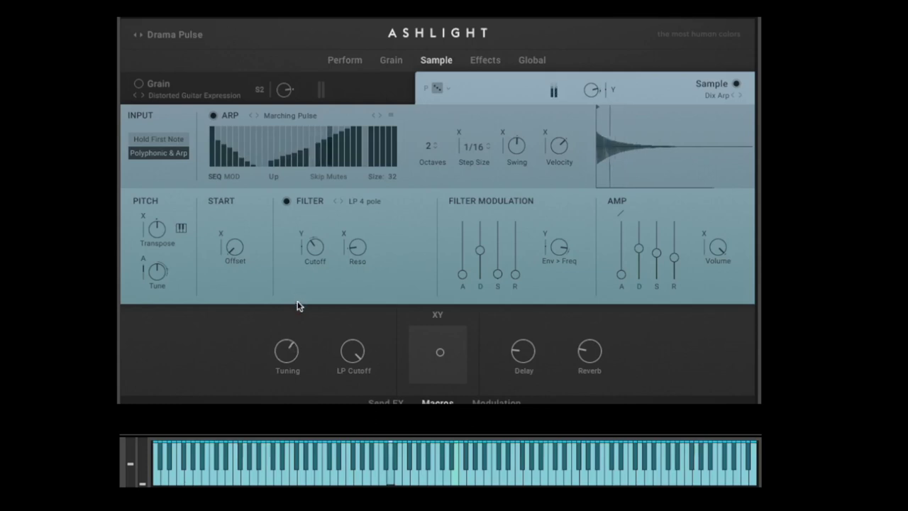
drag(288, 352, 293, 365)
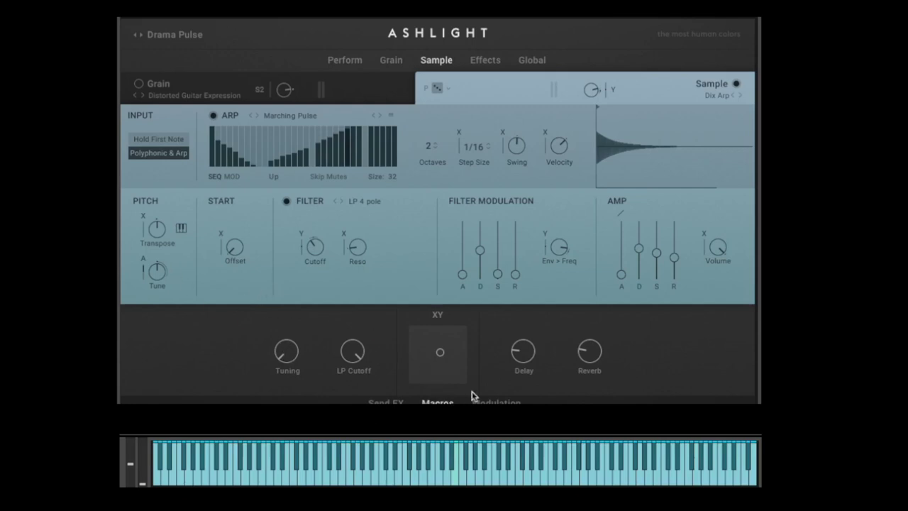
- Show the modulation section and make LFO 1 the modulation source for the Sample layer's Tune
click(496, 401)
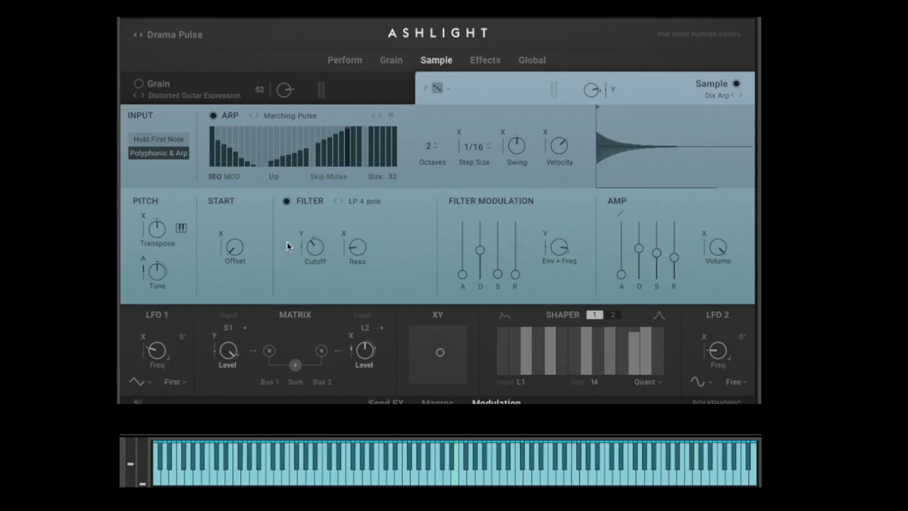
click(143, 260)
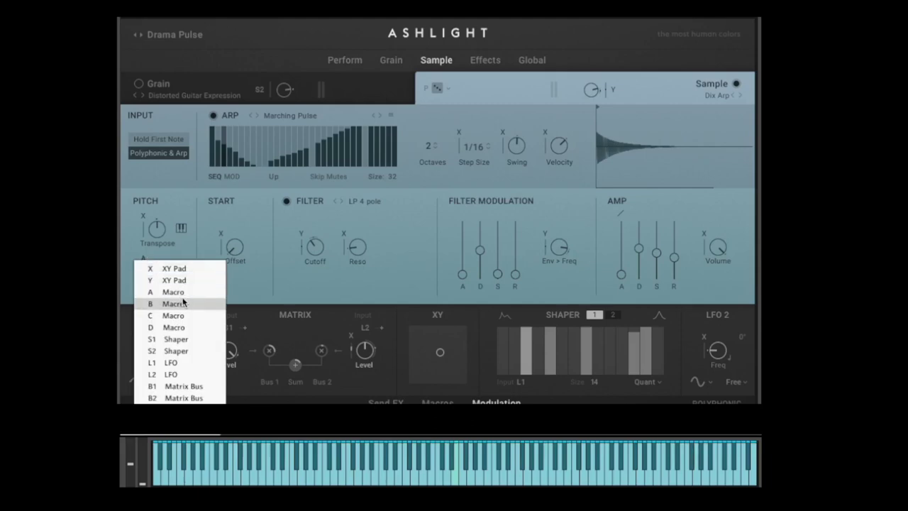
click(177, 367)
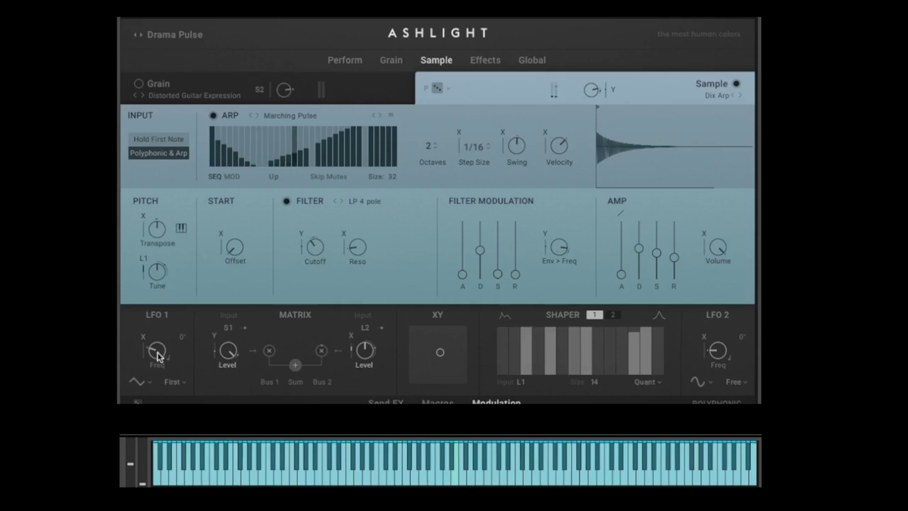
- Redraw the low middle steps of the arpeggiator sequence at higher values and raise the LFO 1 frequency
drag(237, 148, 329, 130)
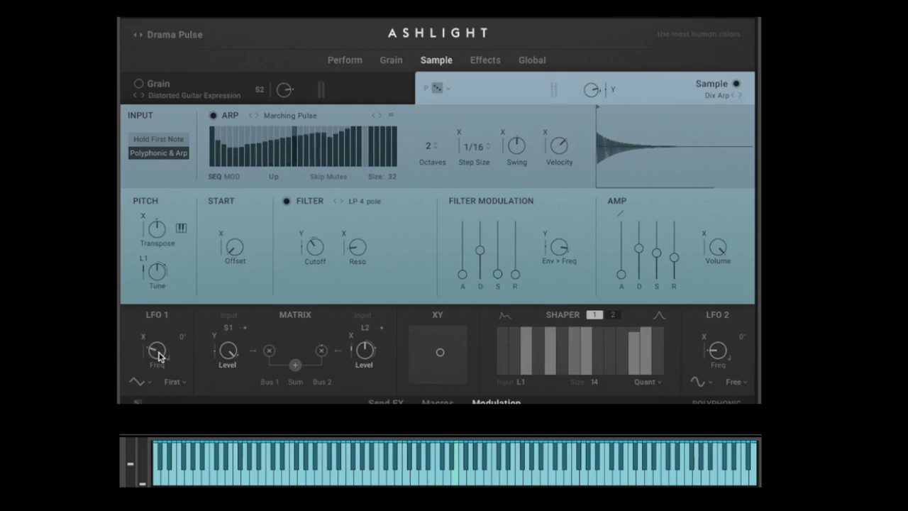
mouse_move(159, 356)
mouse_down()
mouse_move(162, 274)
mouse_move(181, 211)
mouse_move(170, 377)
mouse_move(173, 212)
mouse_move(165, 342)
mouse_up()
- Go through the LFO 1 waveforms, choose the rising ramp shape and lower the LFO frequency
click(137, 382)
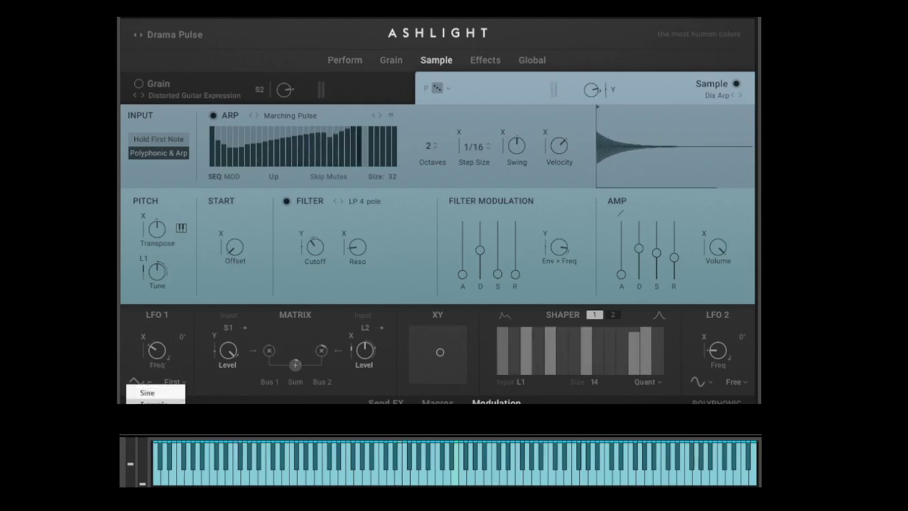
click(147, 392)
click(142, 381)
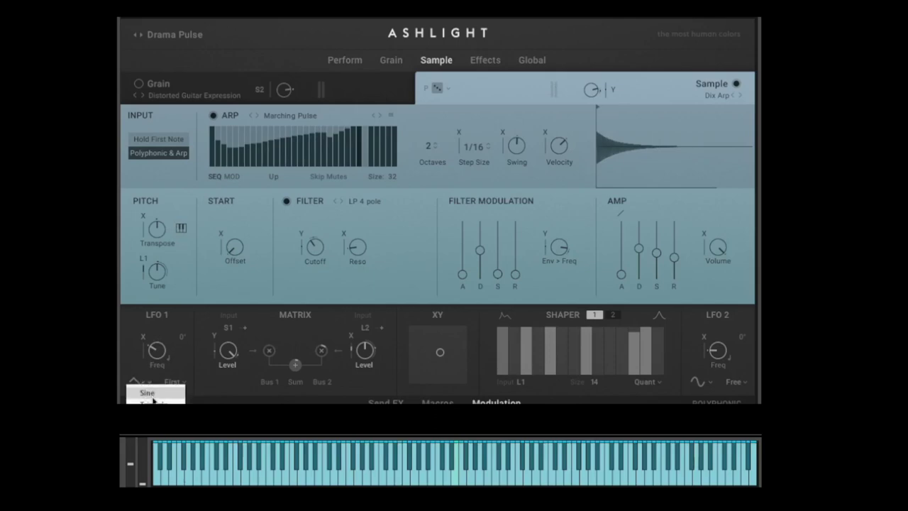
click(153, 399)
click(142, 382)
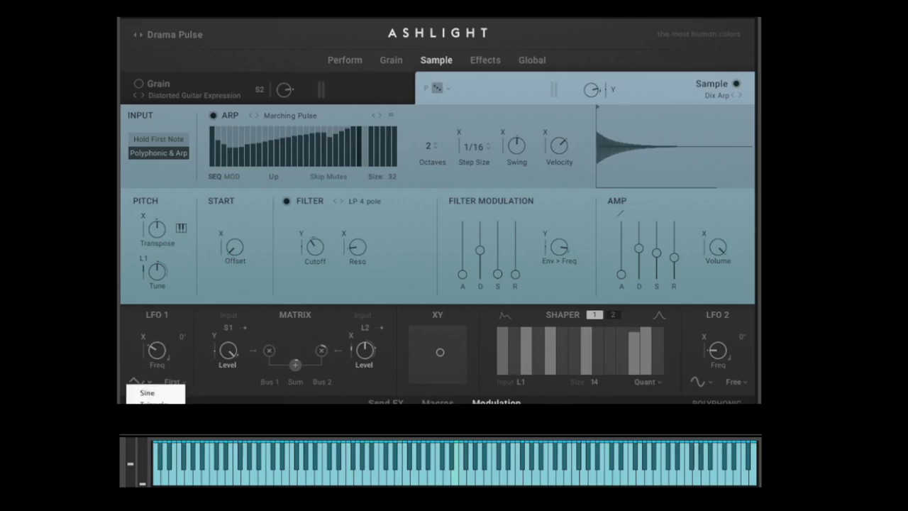
click(146, 414)
click(147, 383)
click(153, 398)
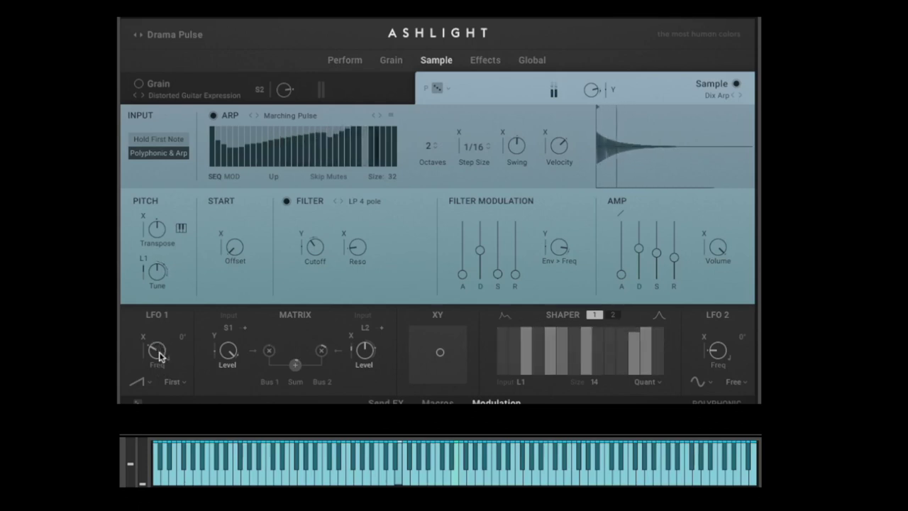
mouse_move(159, 359)
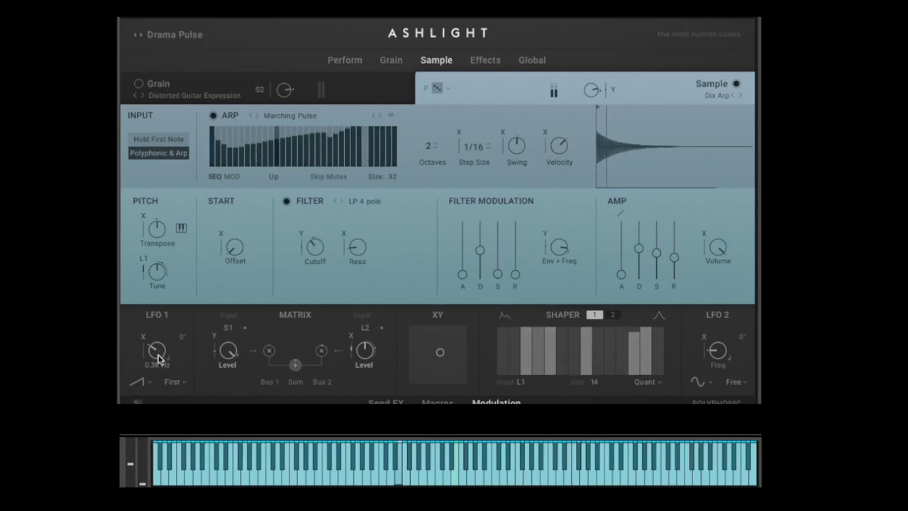
drag(159, 359, 159, 377)
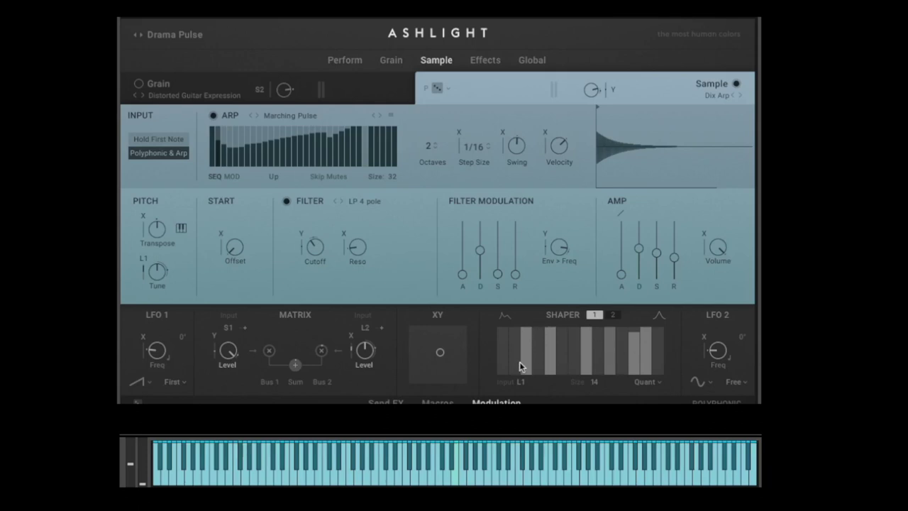
- Redraw the Shaper 1 steps as a rising staircase, and reshape them into an early peak with a dip in the middle
mouse_move(502, 374)
mouse_down()
mouse_move(586, 337)
mouse_move(686, 324)
mouse_up()
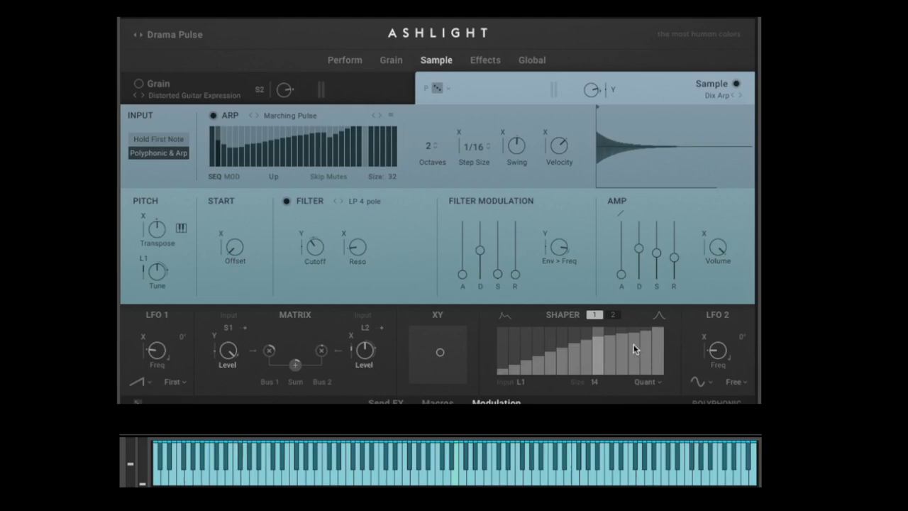
click(506, 367)
mouse_move(506, 368)
mouse_down()
mouse_move(532, 330)
mouse_move(575, 368)
mouse_move(637, 325)
mouse_move(674, 346)
mouse_move(684, 374)
mouse_move(658, 351)
mouse_move(600, 348)
mouse_move(677, 356)
mouse_move(654, 366)
mouse_up()
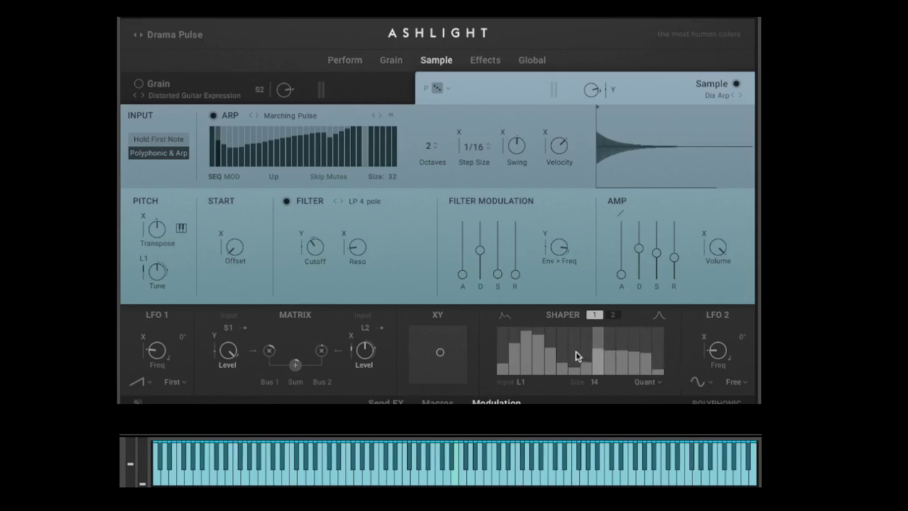
drag(546, 332, 540, 318)
click(522, 382)
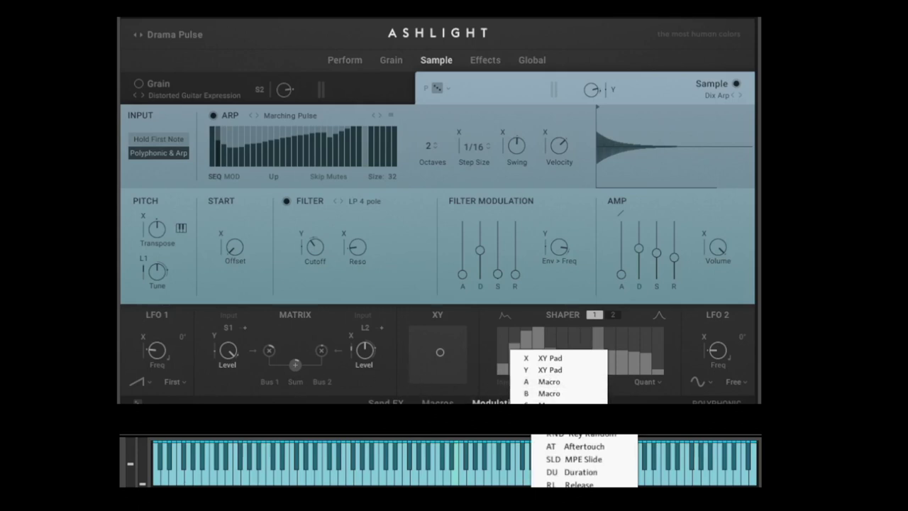
key(Escape)
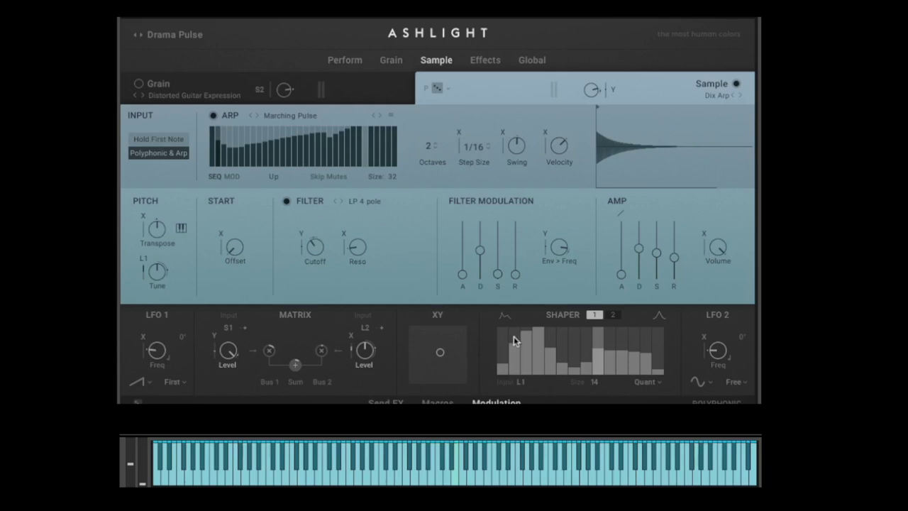
- Make Shaper S1 the modulation source for the Sample layer's Tune and look at the Shaper 2 curve
click(144, 260)
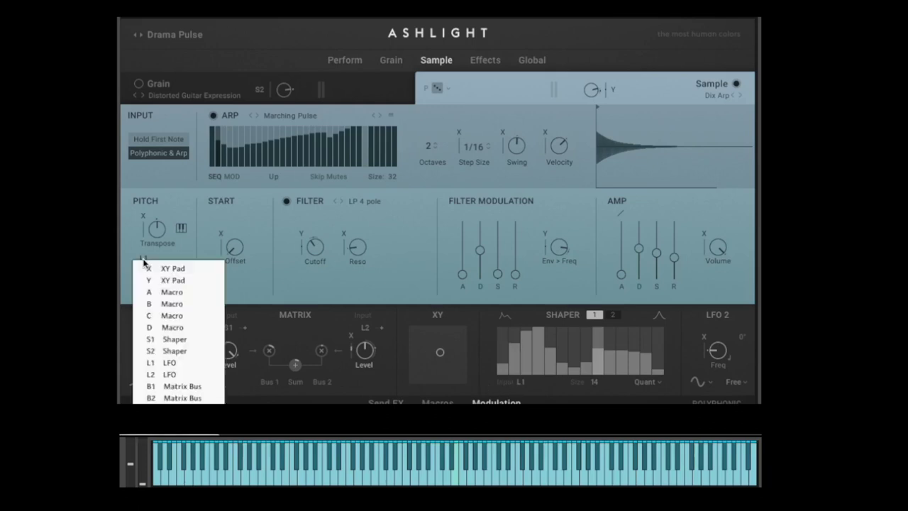
click(175, 340)
click(614, 317)
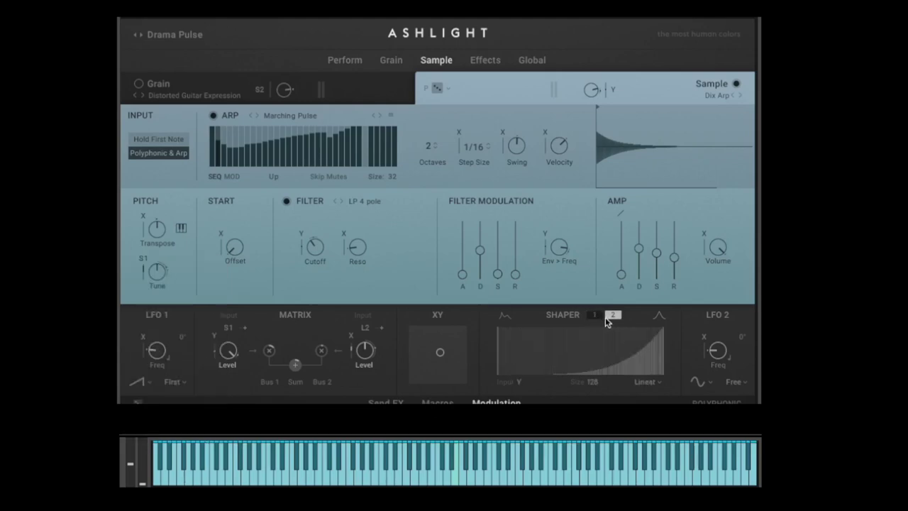
click(595, 316)
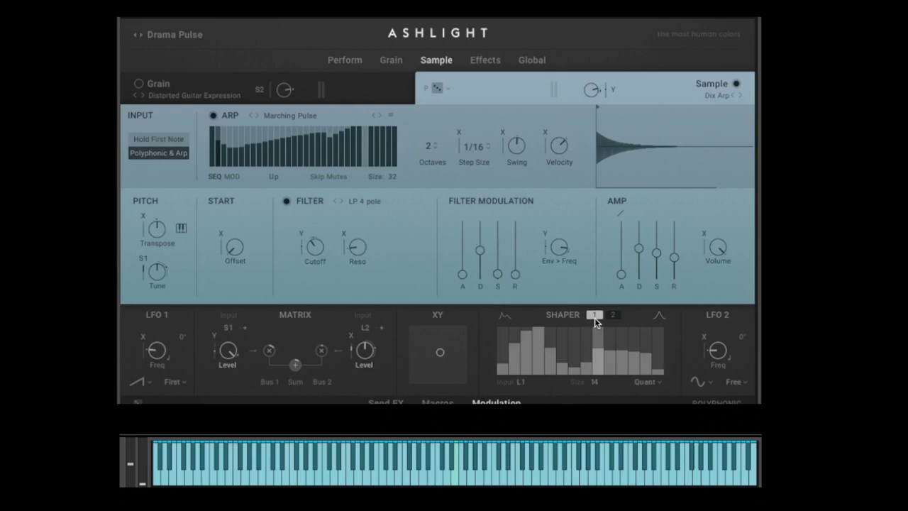
- Switch Shaper 1 to a breakpoint curve, adding a high point in the first third and a lower point in the right half
click(504, 316)
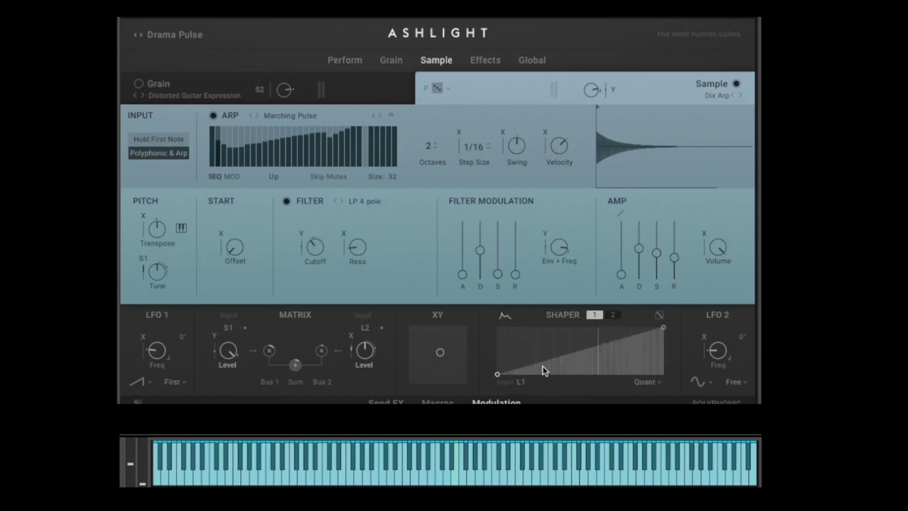
drag(542, 365, 545, 335)
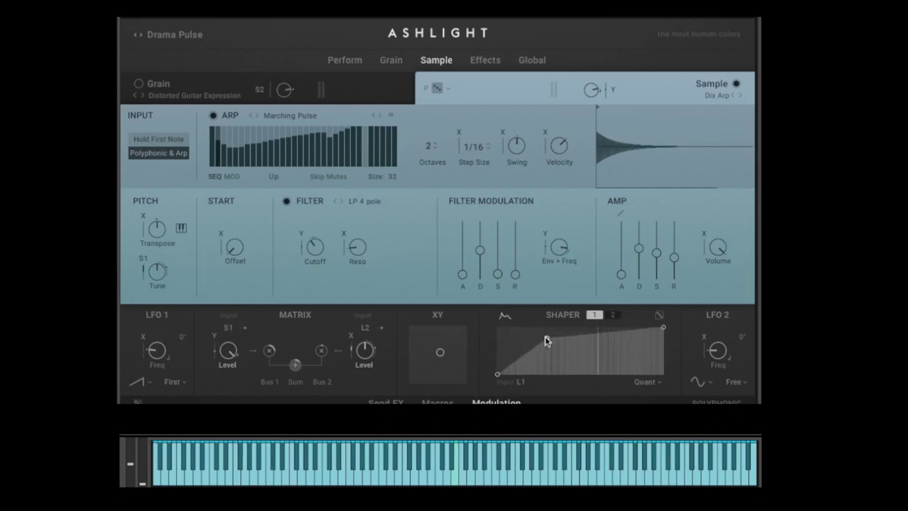
click(598, 330)
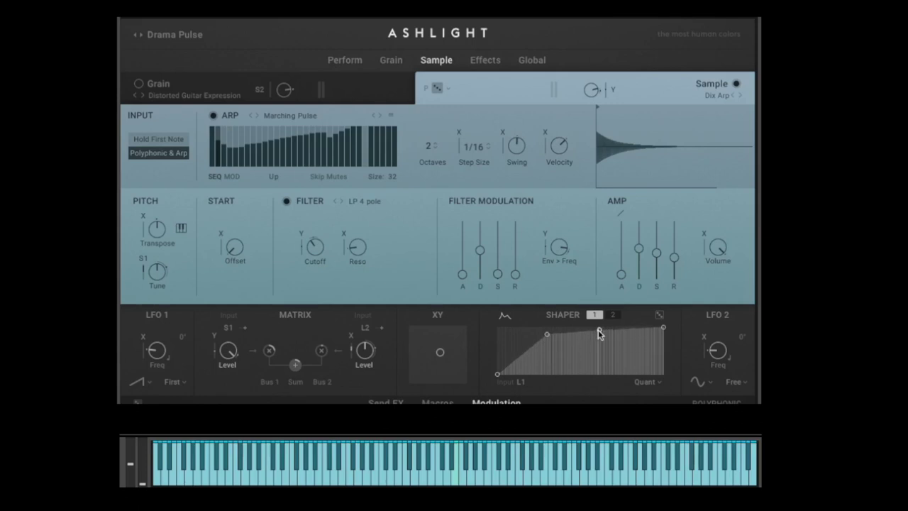
drag(600, 331, 601, 350)
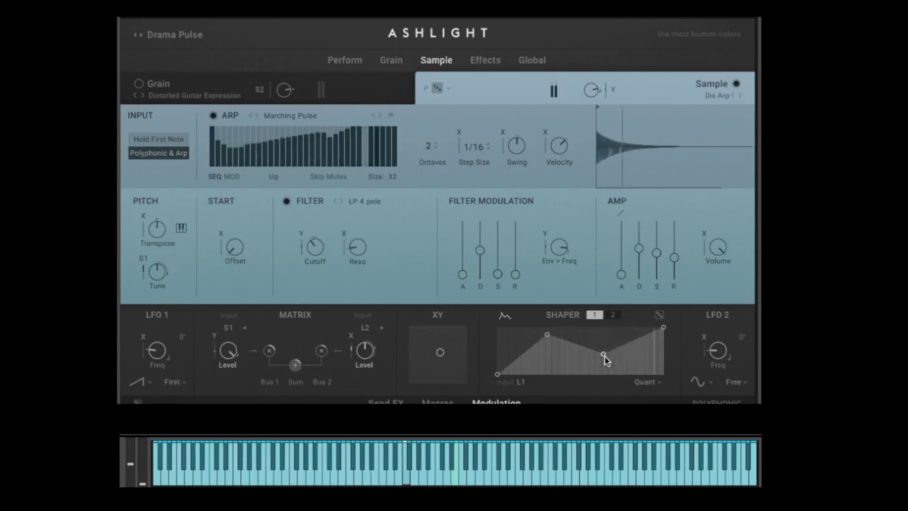
drag(603, 354, 635, 357)
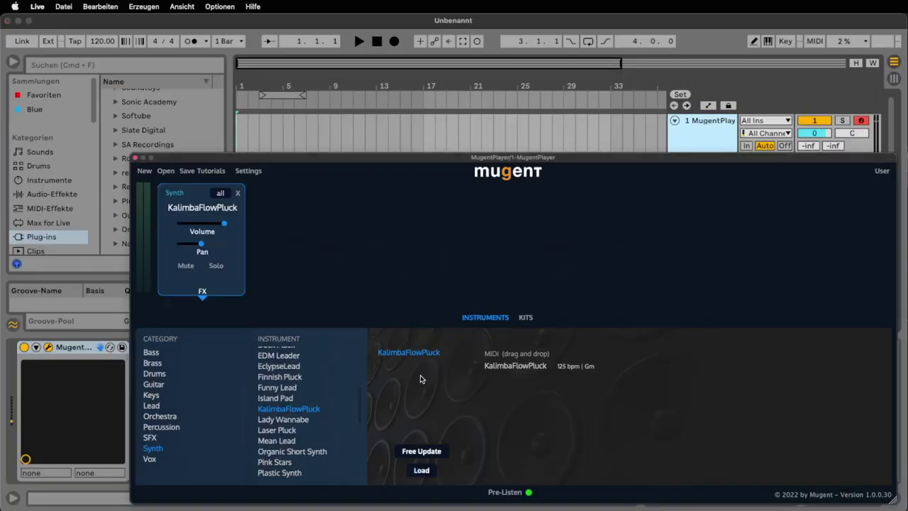
- In Ableton Live with Mugent Player, place the KalimbaFlowPluck and EDM Piano MIDI clips in the arrangement and open the EDM Piano effects
drag(515, 365, 273, 135)
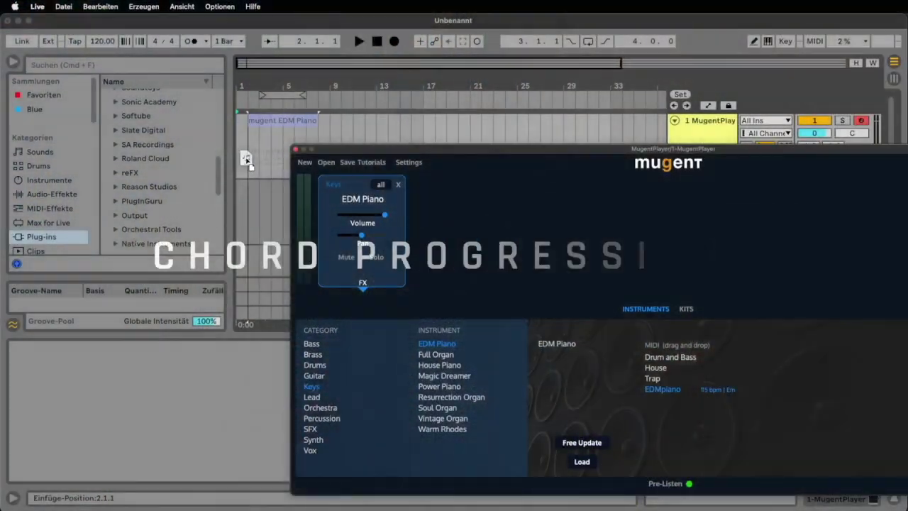
drag(246, 159, 263, 122)
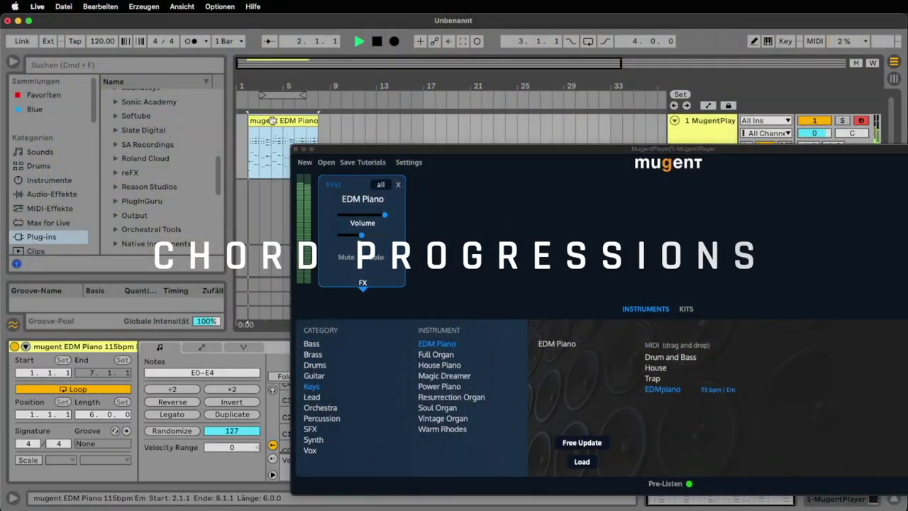
click(363, 286)
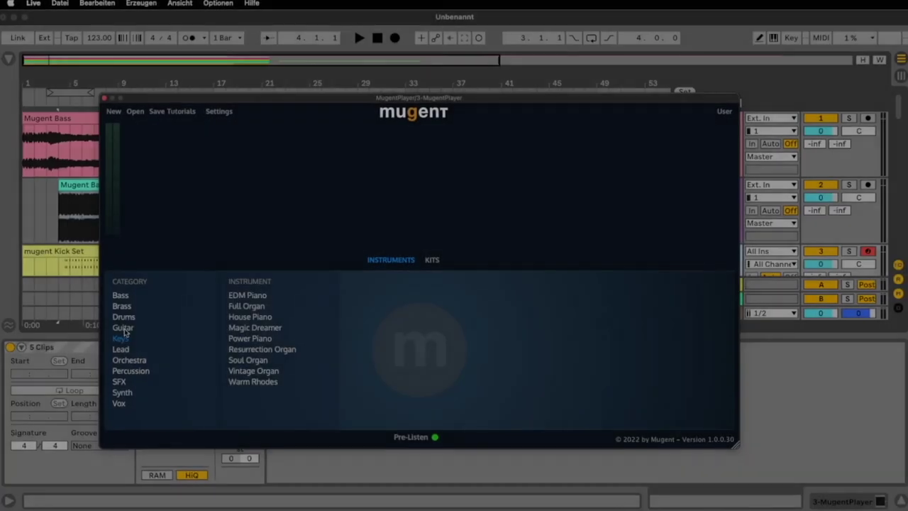
- Browse the Mugent instrument lists for Guitar, Lead, Orchestra, Percussion and Synth
click(117, 329)
click(115, 352)
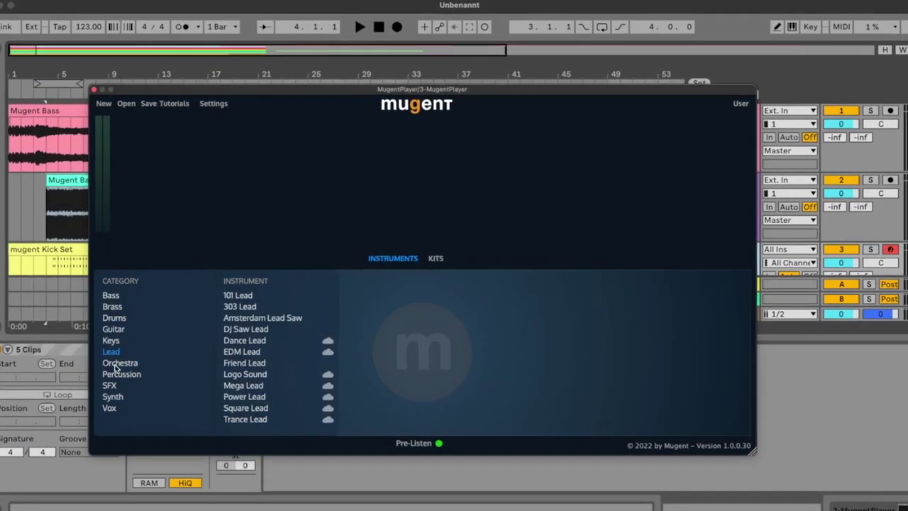
click(120, 362)
click(122, 373)
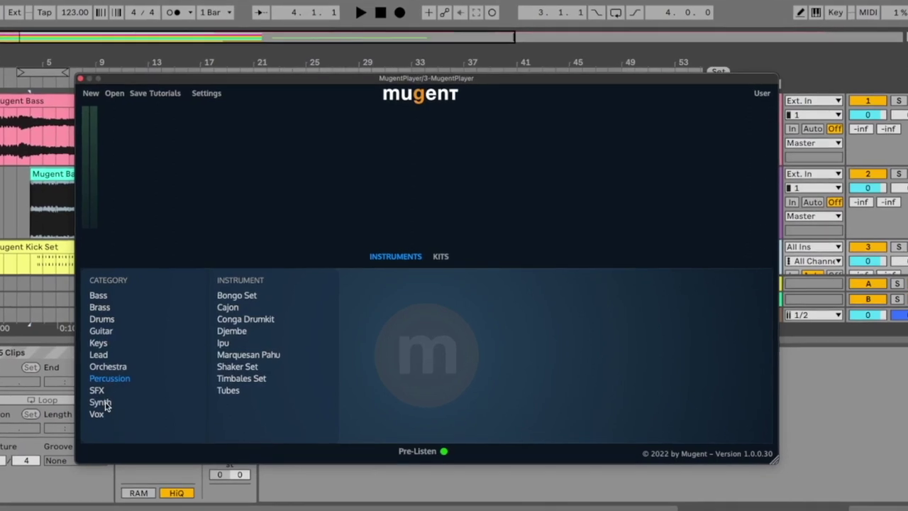
click(104, 401)
click(247, 381)
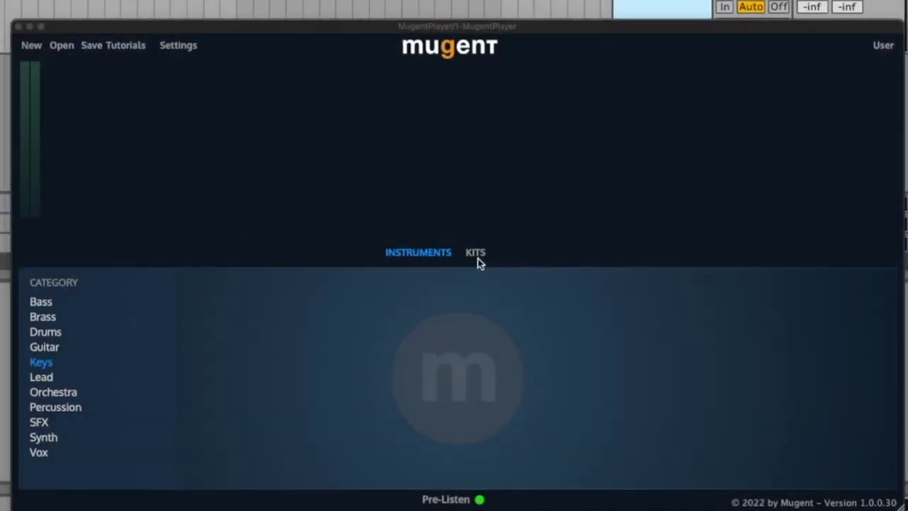
- Load the Pop House kit from the House kits and place its PopHouse MIDI in the arrangement at bar 1
click(478, 257)
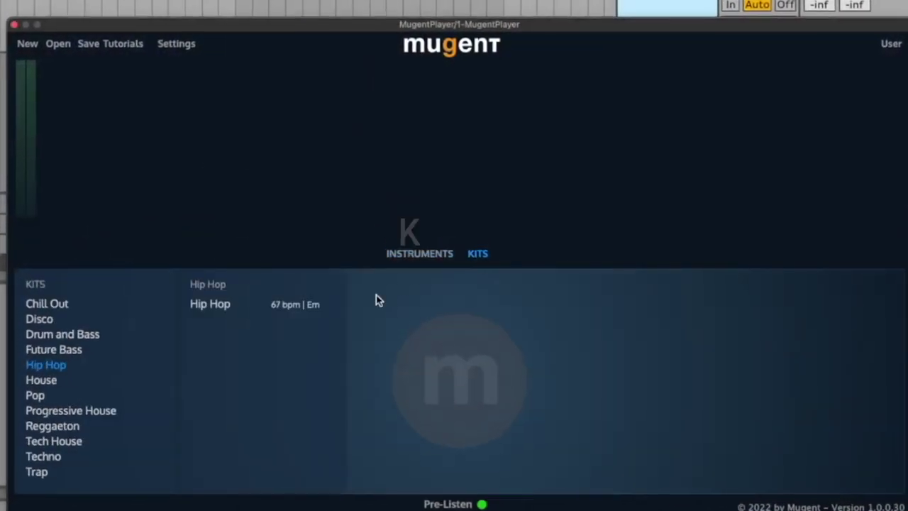
click(49, 386)
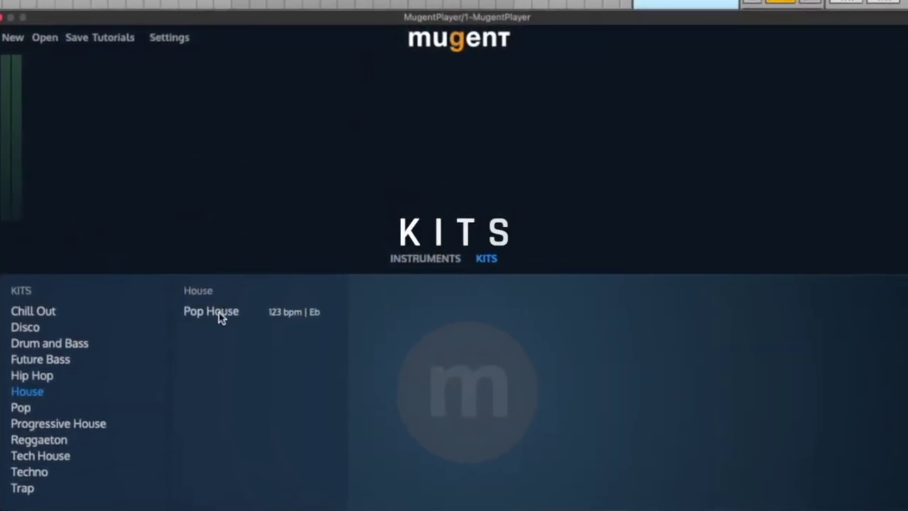
click(221, 316)
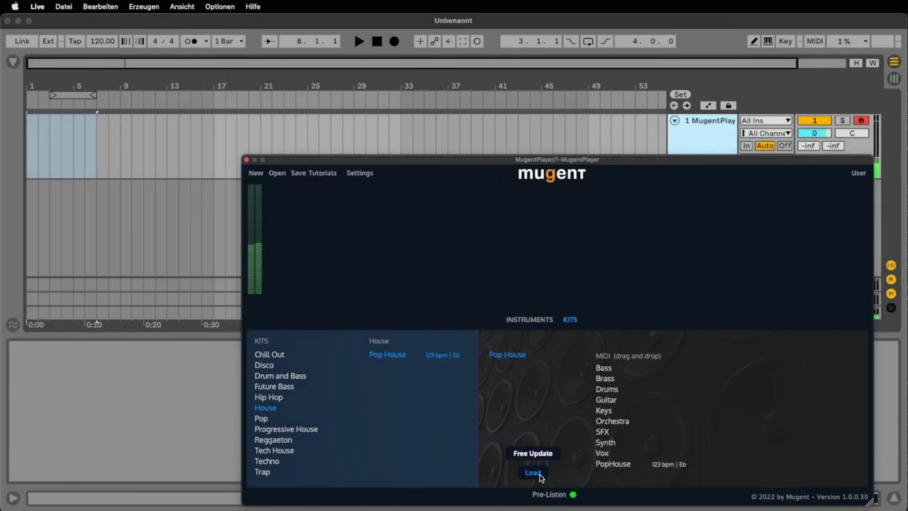
click(533, 471)
drag(607, 469, 28, 162)
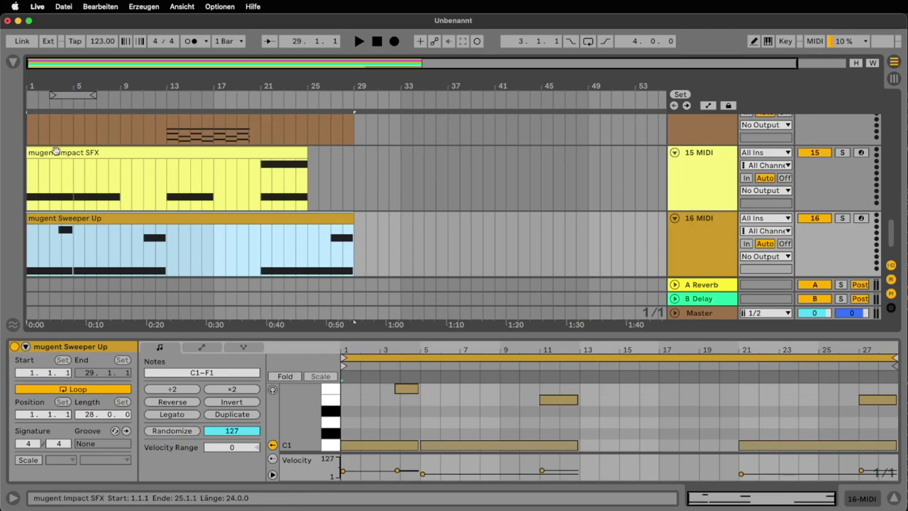
- Play the arrangement from the Impact SFX clip and adjust the EDM Piano's compressor threshold
click(51, 152)
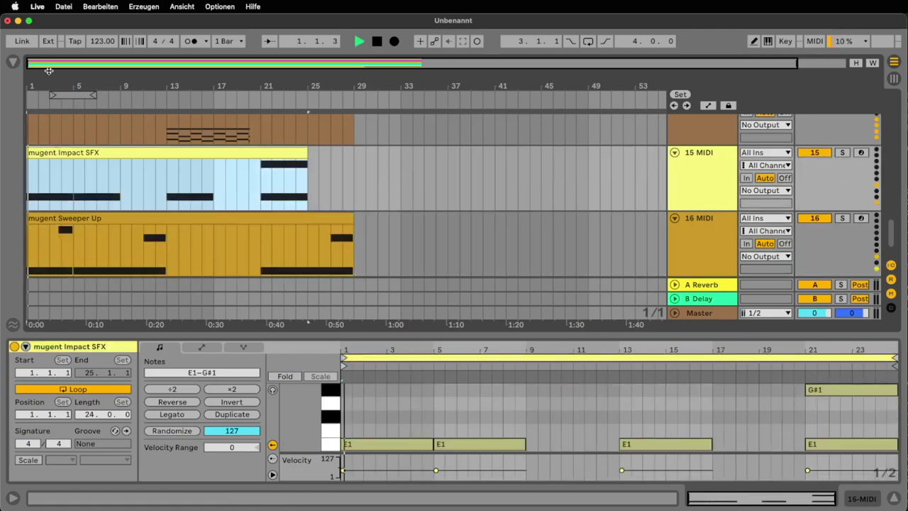
scroll(137, 173, up, 6)
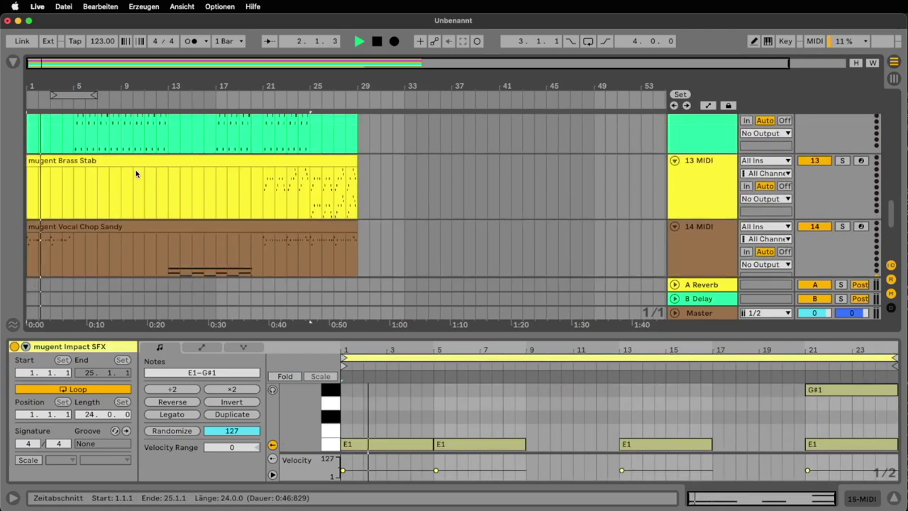
scroll(137, 173, up, 8)
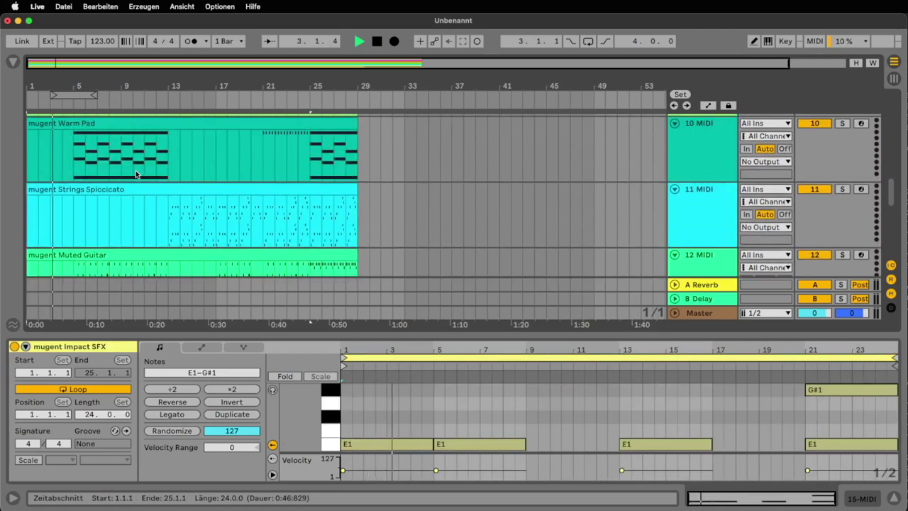
drag(64, 146, 392, 121)
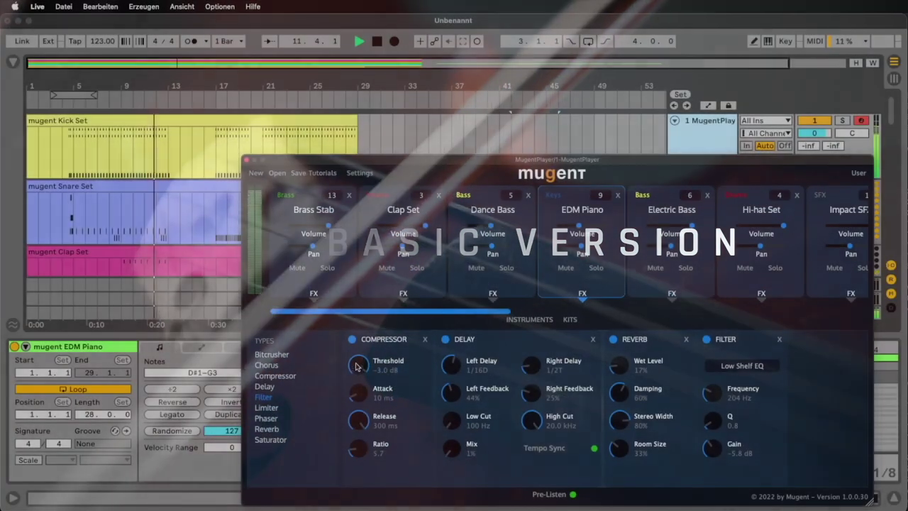
drag(357, 366, 357, 384)
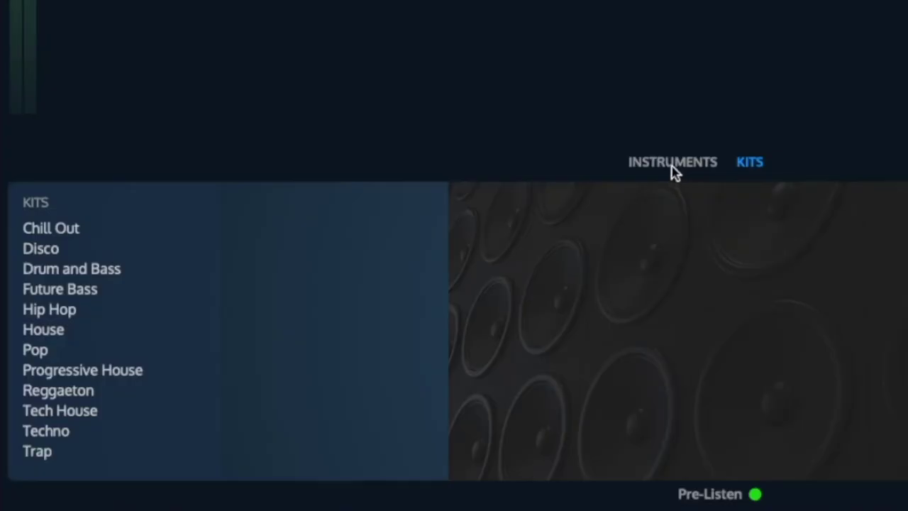
- Go through the Bass, Brass and Drums instrument lists and select Hip Hop Classic Drums
click(672, 165)
click(30, 233)
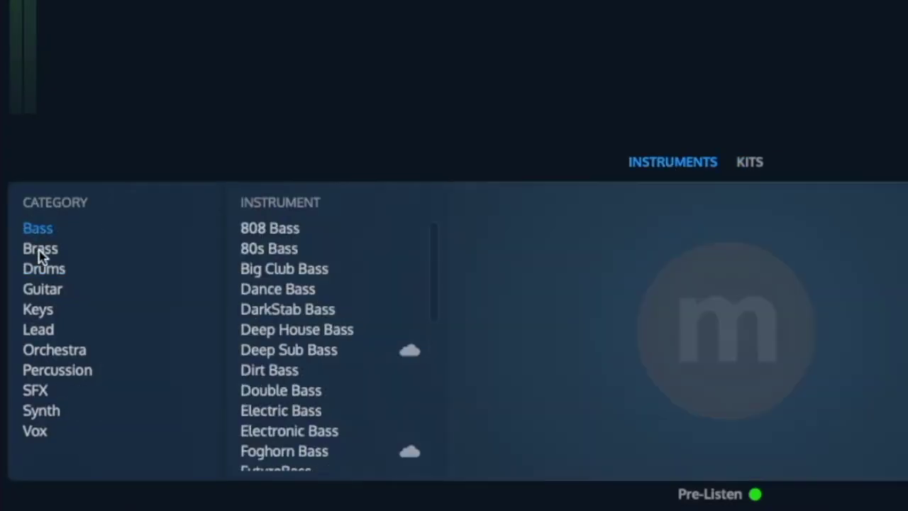
click(41, 253)
click(47, 274)
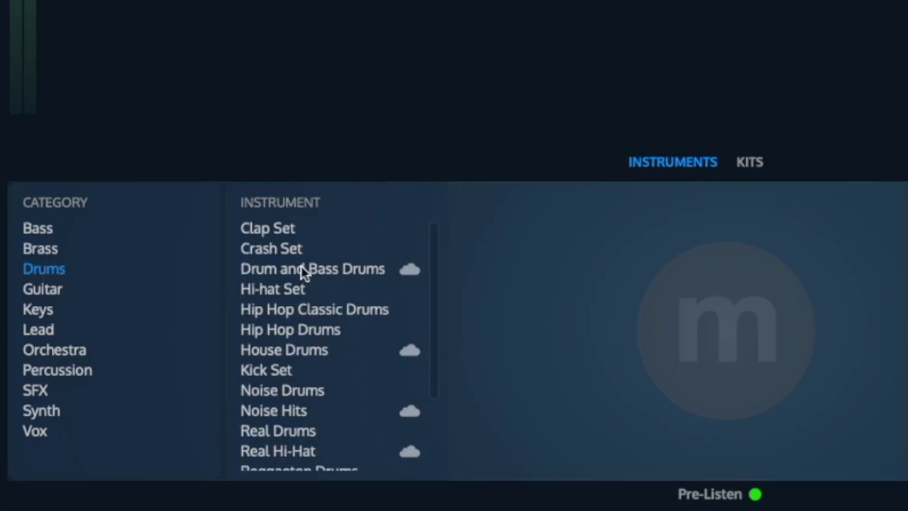
click(314, 312)
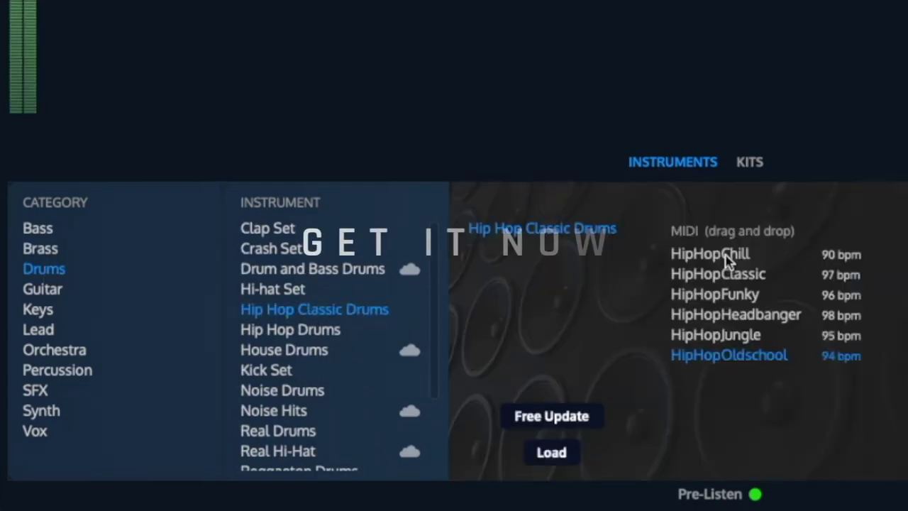
- Place the HipHopChill MIDI pattern in the arrangement and duplicate the clip repeatedly along the track
drag(728, 261, 907, 0)
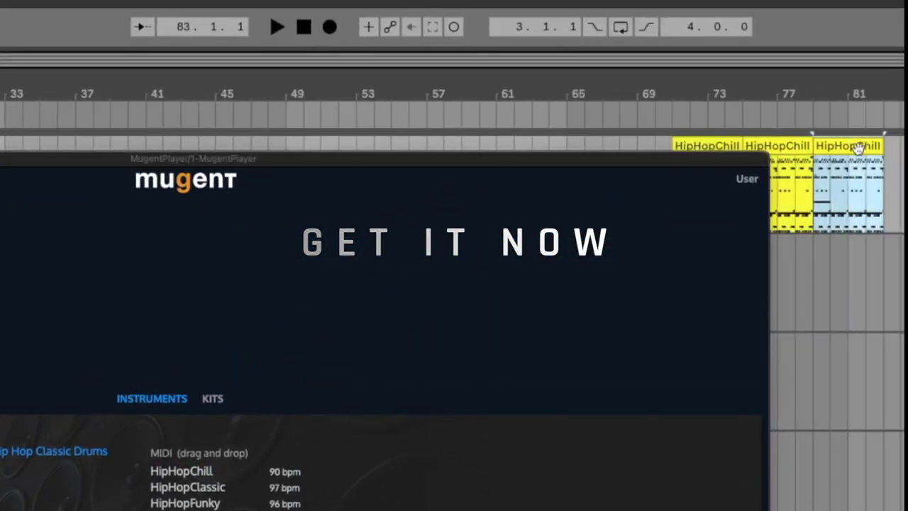
key(ctrl+d)
key(ctrl+d)
key(ctrl+d)
key(ctrl+d)
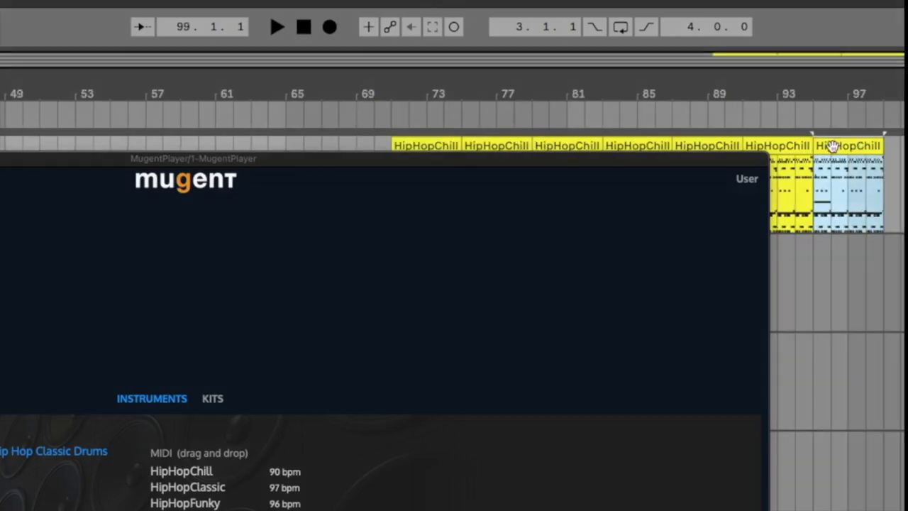